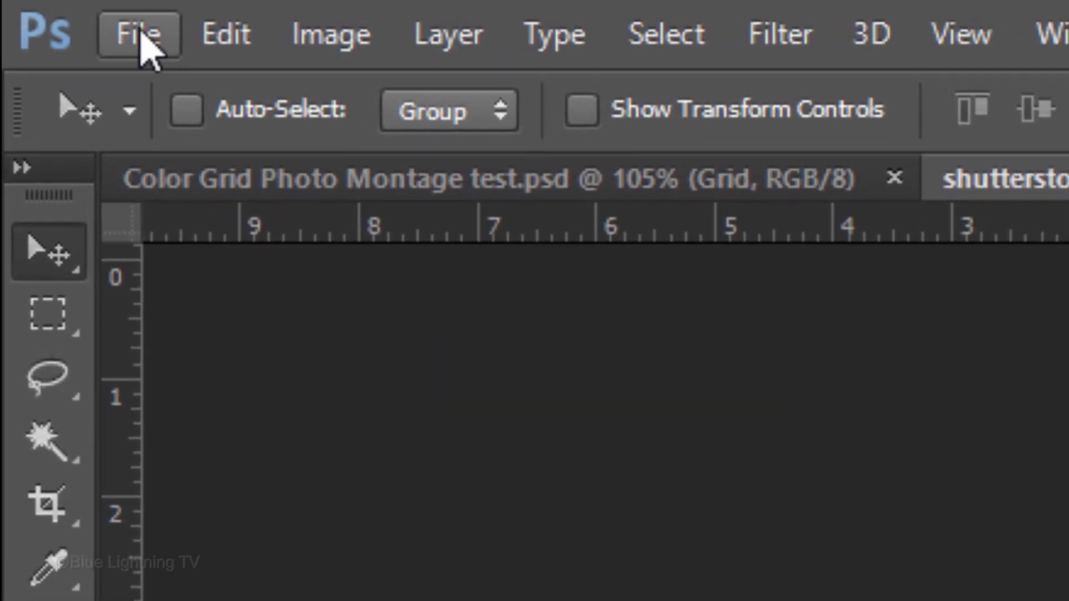
Step: Create a white 870×870 px, 150 ppi document named 'Color Grid Photo Montage'
left_click(142, 36)
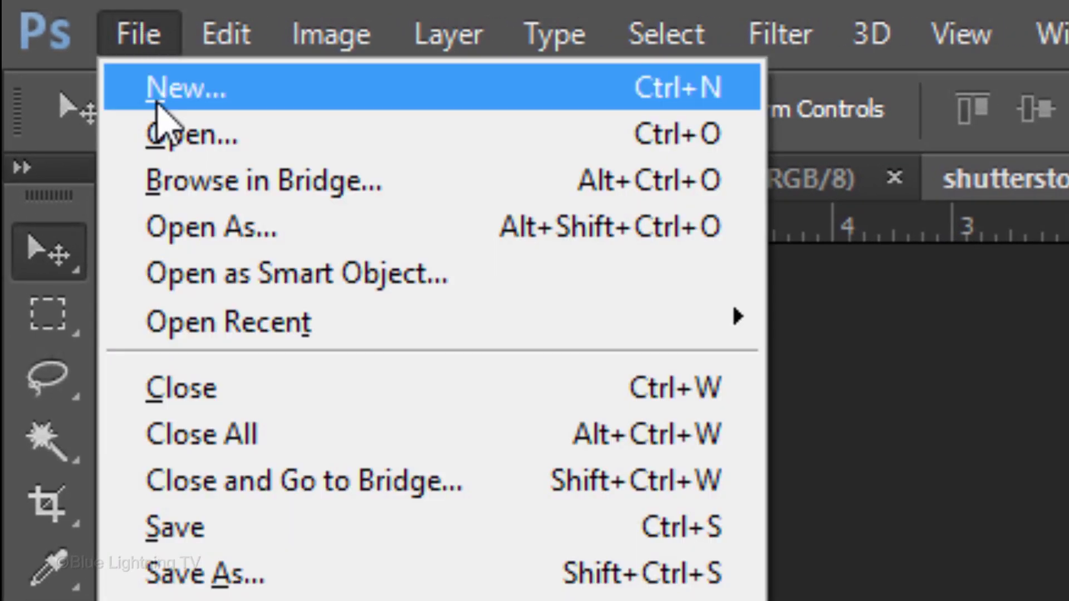
left_click(185, 88)
type("Color Grid Photo Monta")
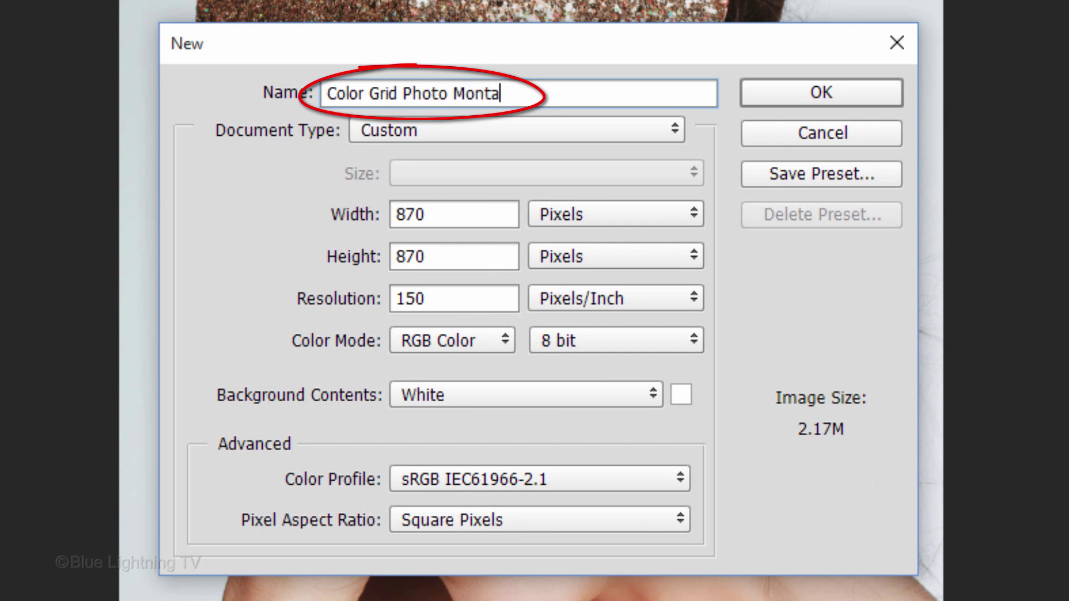
type("ge")
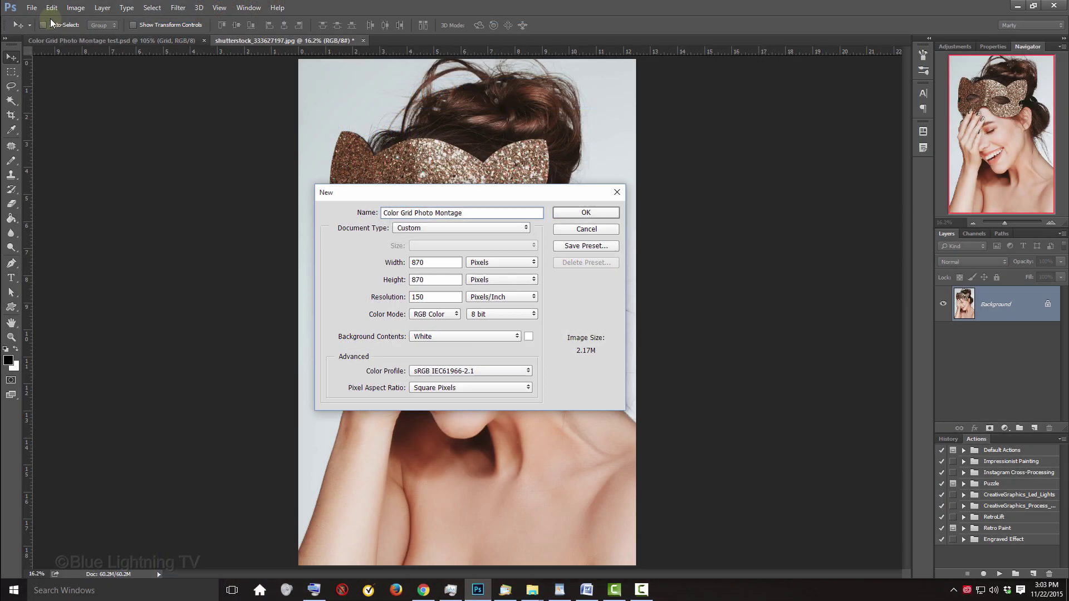
key("Return")
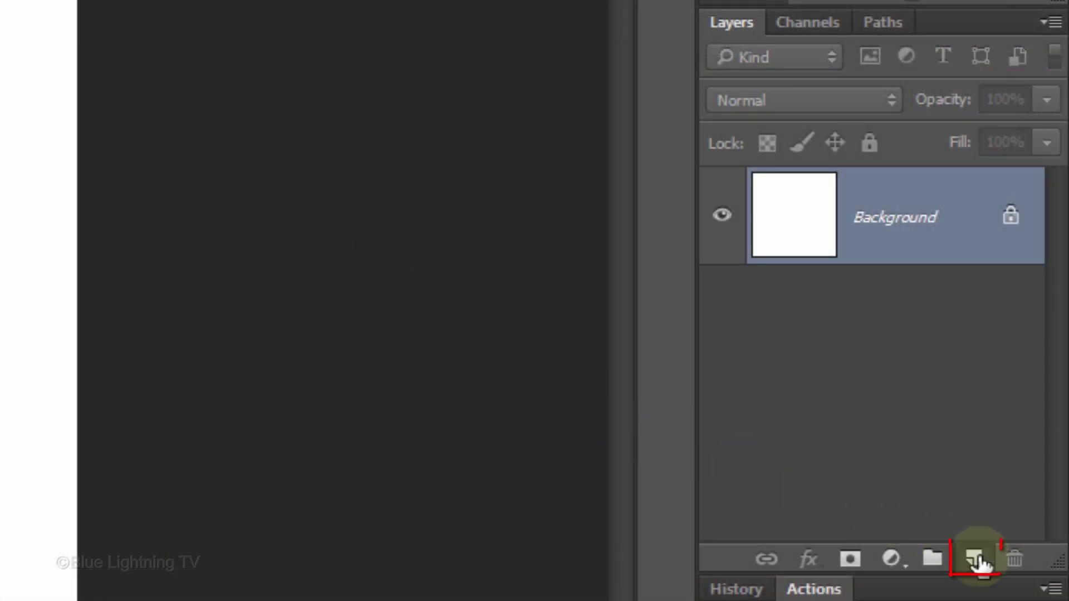
Step: Add a new empty layer above the Background and rename it 'Grid'
left_click(978, 561)
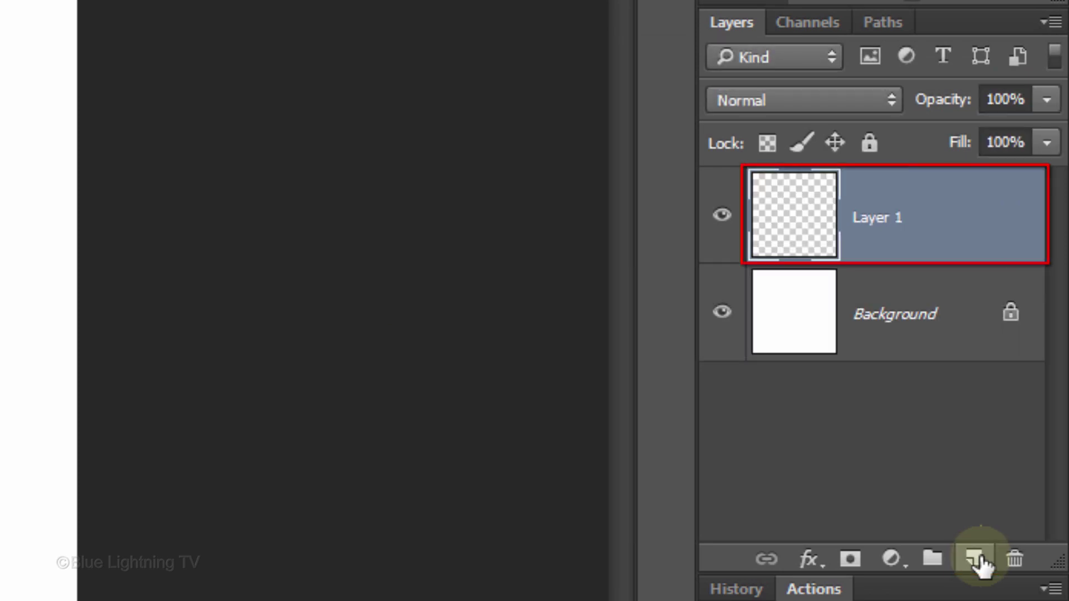
double_click(876, 217)
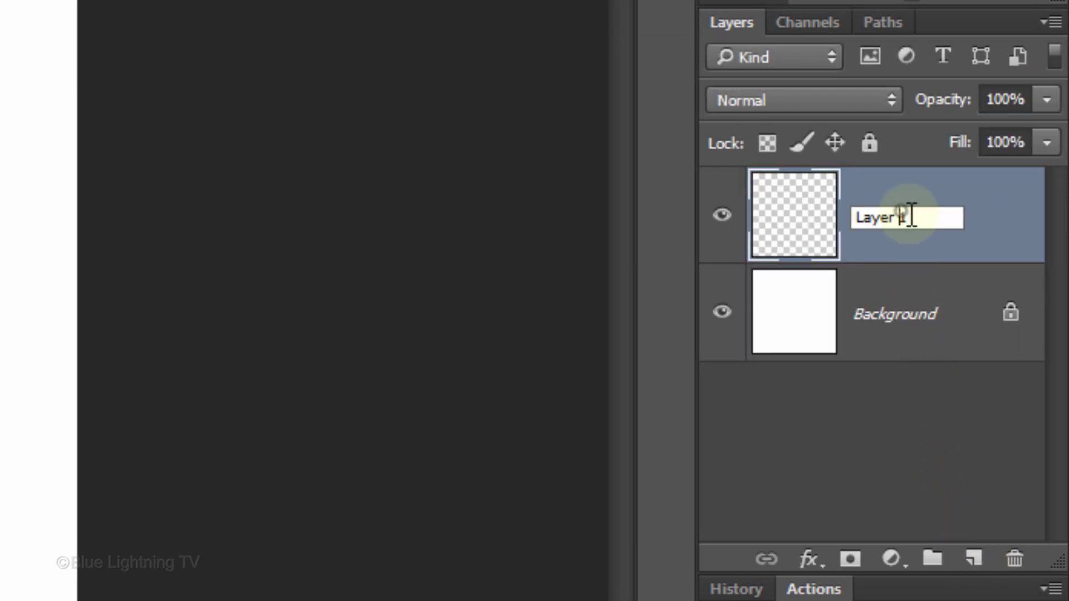
type("Grid")
key("Return")
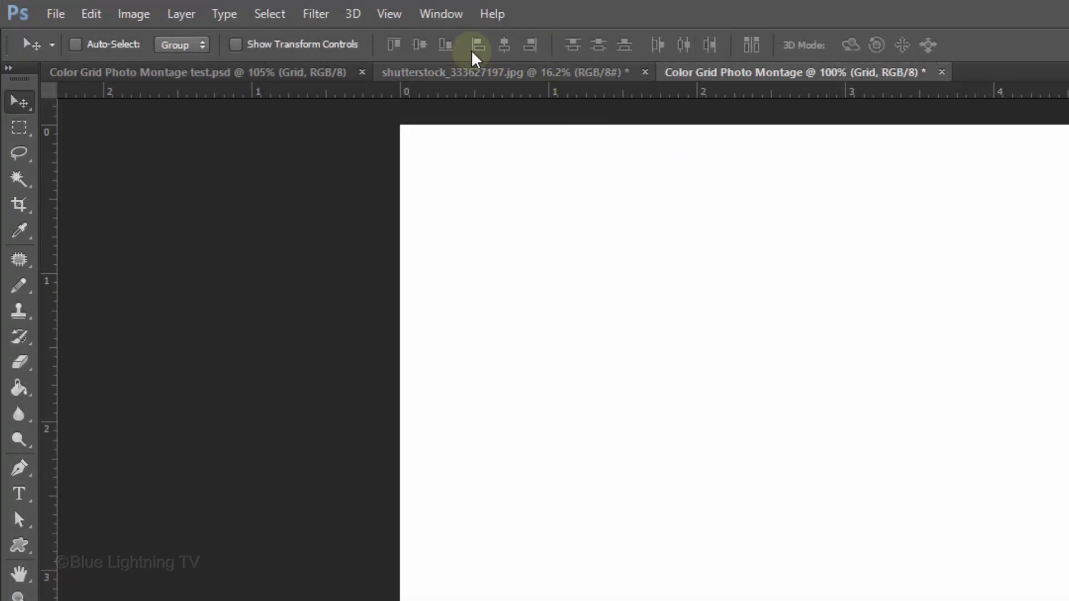
left_click(389, 14)
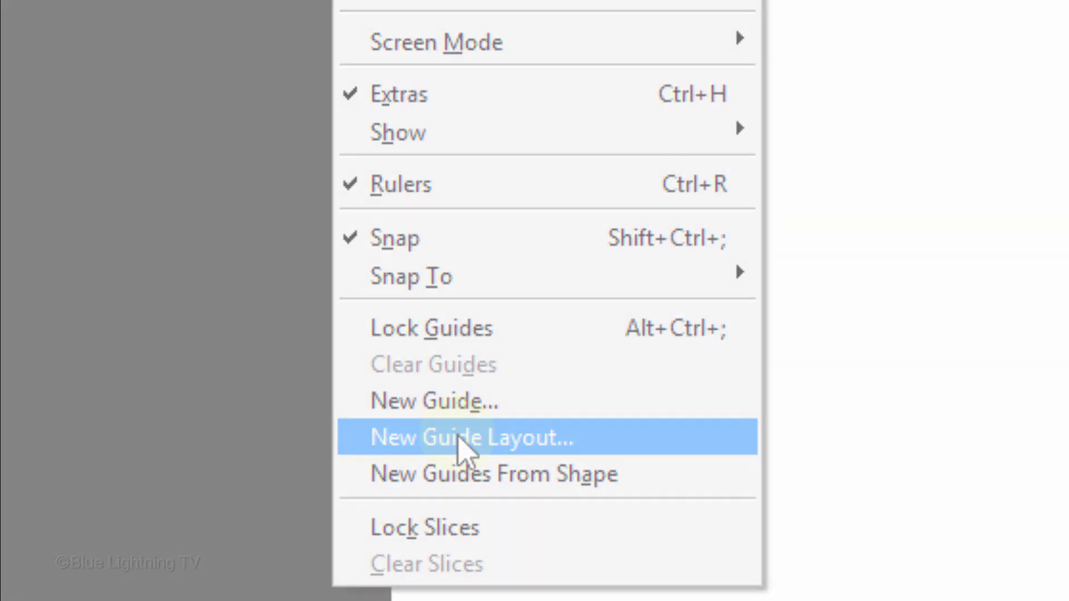
Step: Apply a New Guide Layout with 10 columns and 10 rows
left_click(463, 438)
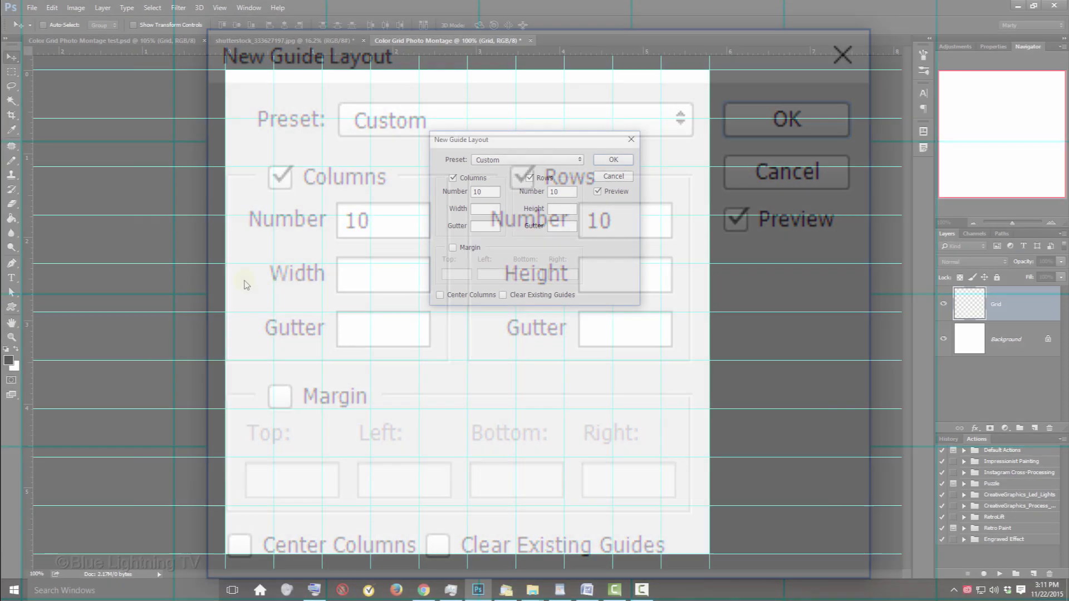
key("Return")
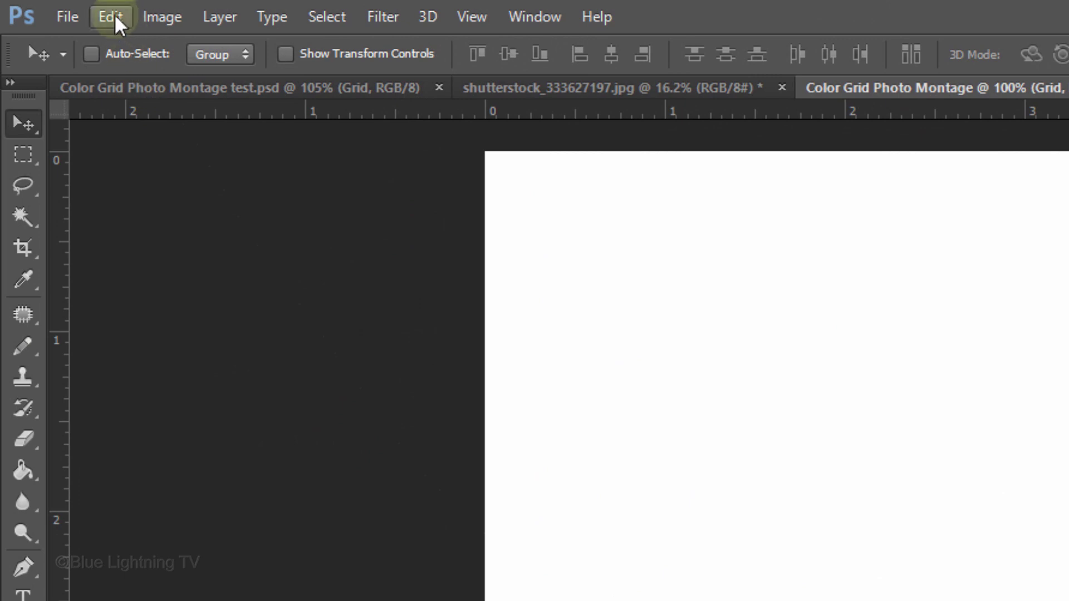
Step: Set gridlines every 10 percent with 1 subdivision in Preferences, then show the grid
left_click(110, 17)
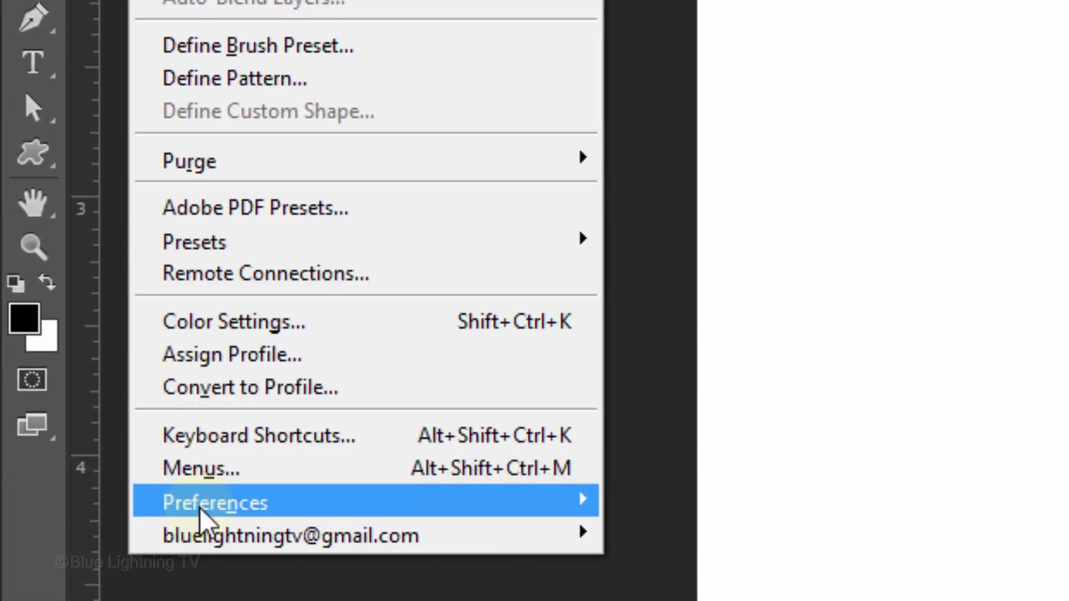
mouse_move(215, 502)
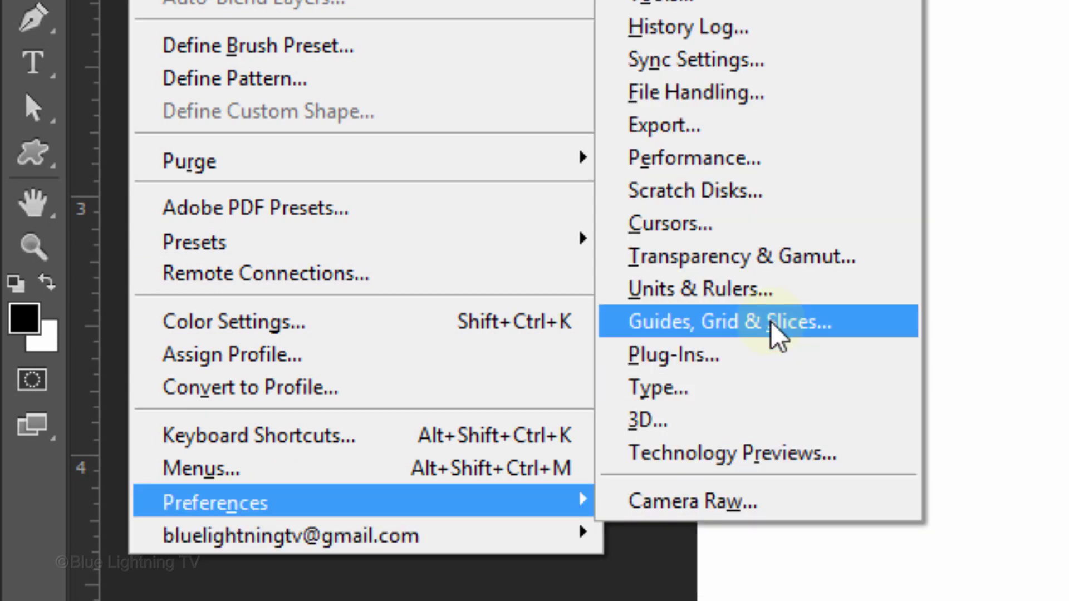
left_click(779, 335)
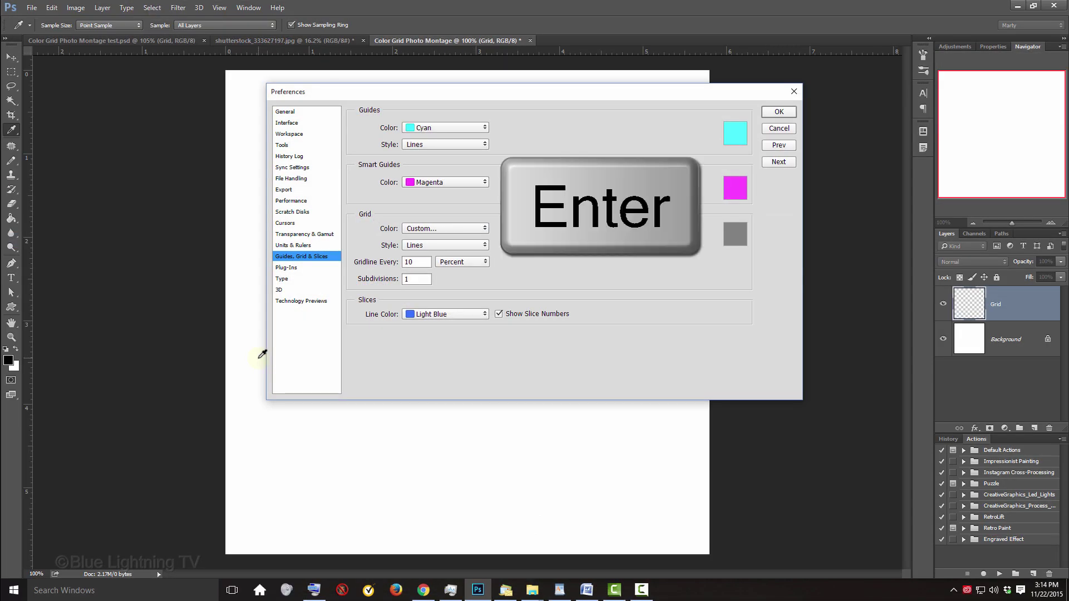
key("Return")
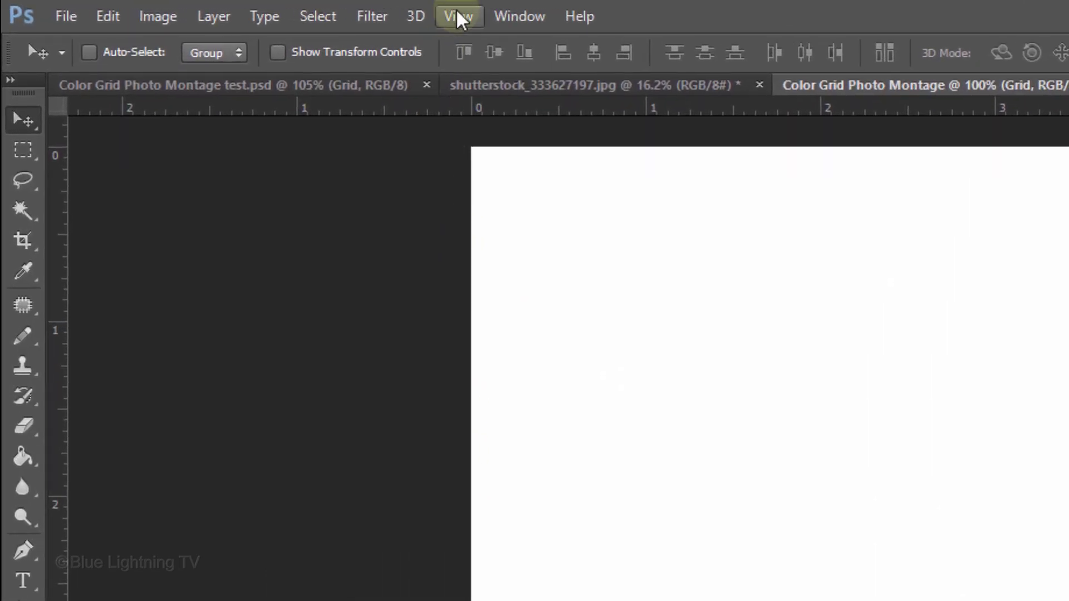
left_click(456, 12)
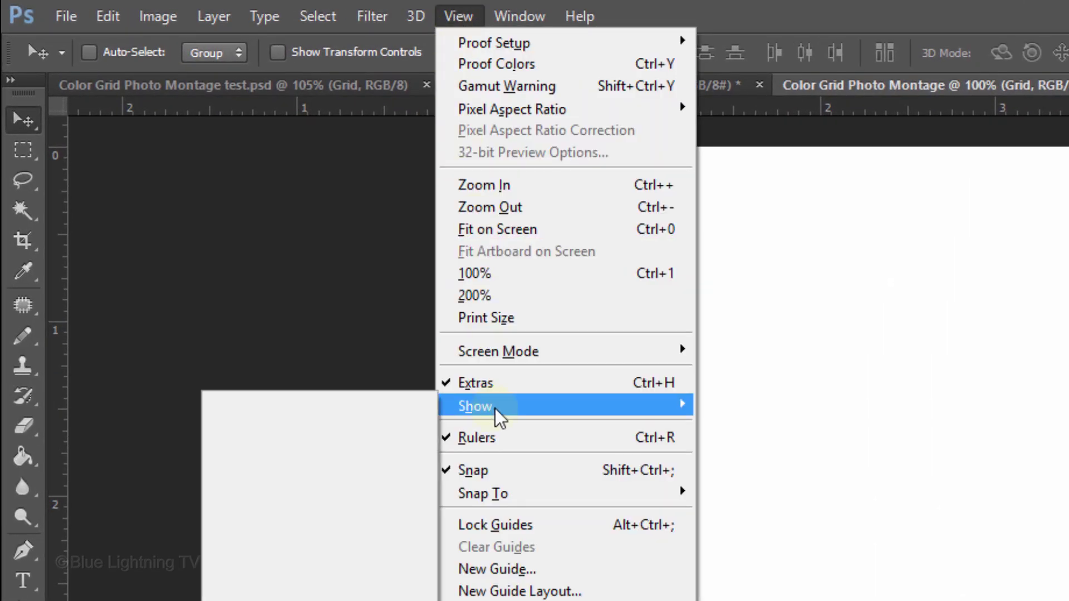
mouse_move(476, 406)
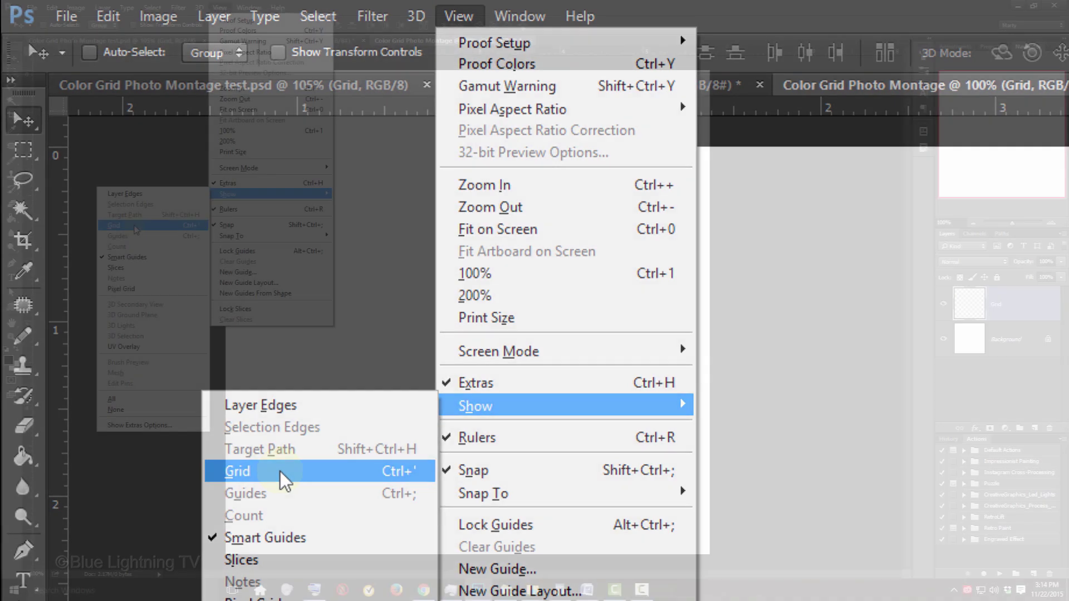
left_click(280, 471)
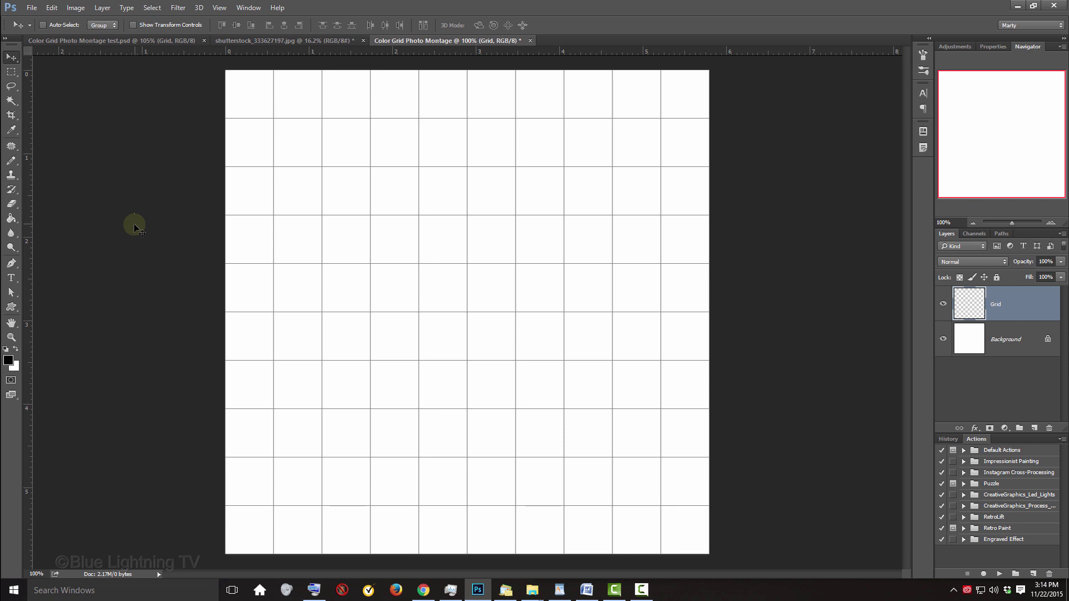
Step: Zoom with the Zoom tool onto the top-left corner of the grid
key("z")
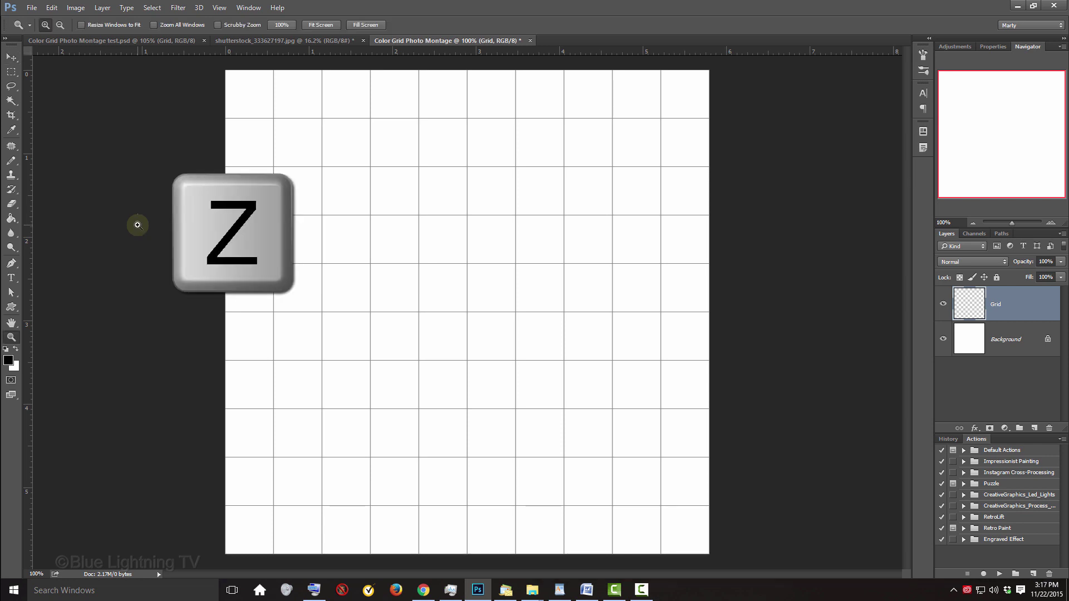
mouse_move(227, 134)
left_mouse_down()
mouse_move(265, 127)
mouse_move(311, 69)
left_mouse_up()
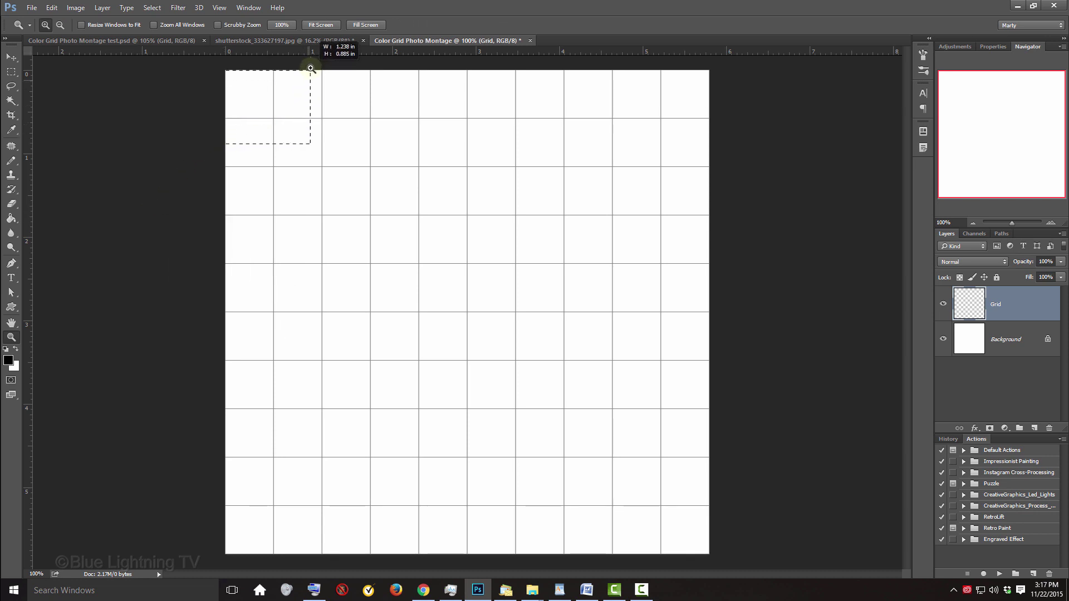
left_click_drag(311, 68, 311, 69)
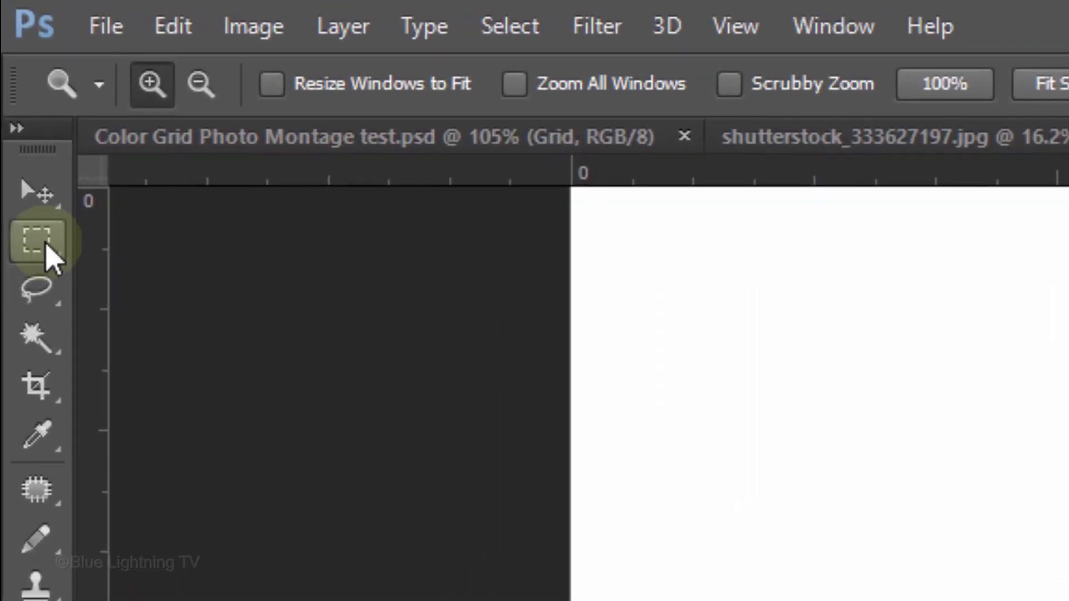
Step: Choose the Single Row Marquee Tool in Add to selection mode
right_click(11, 71)
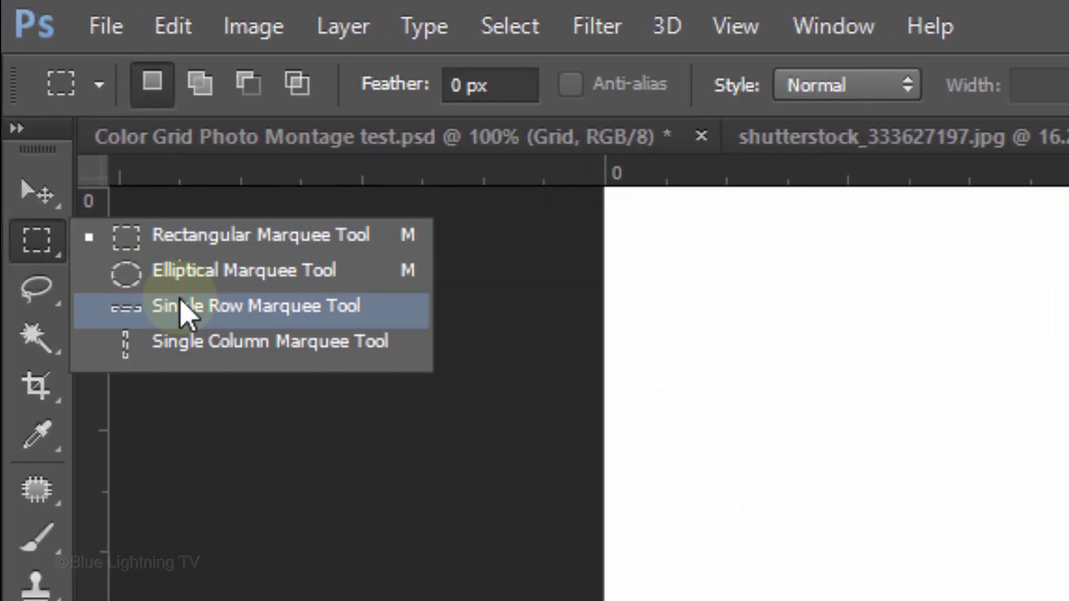
left_click(186, 311)
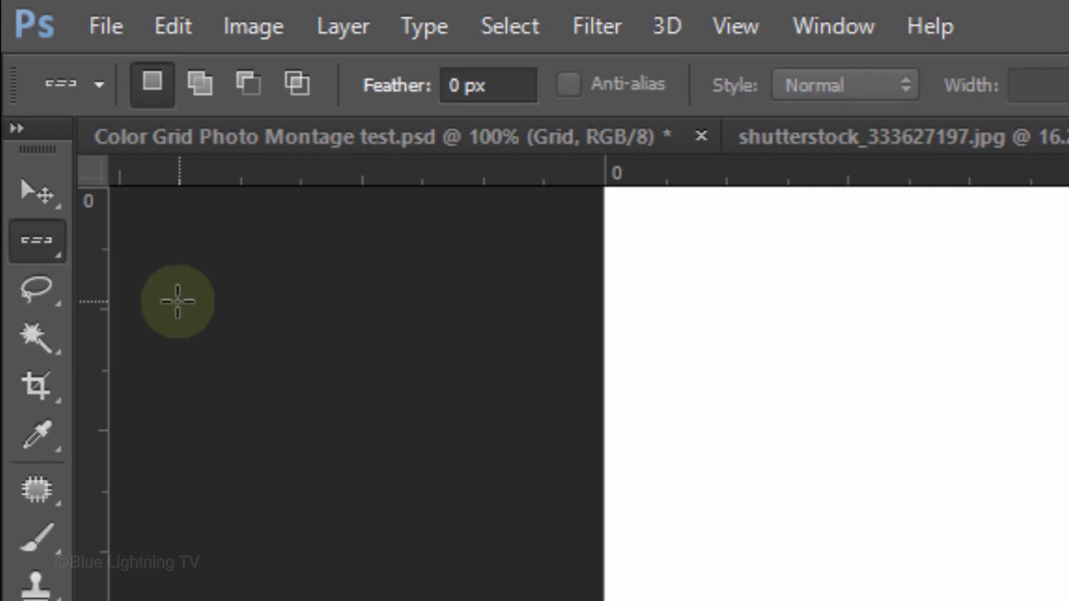
left_click(201, 85)
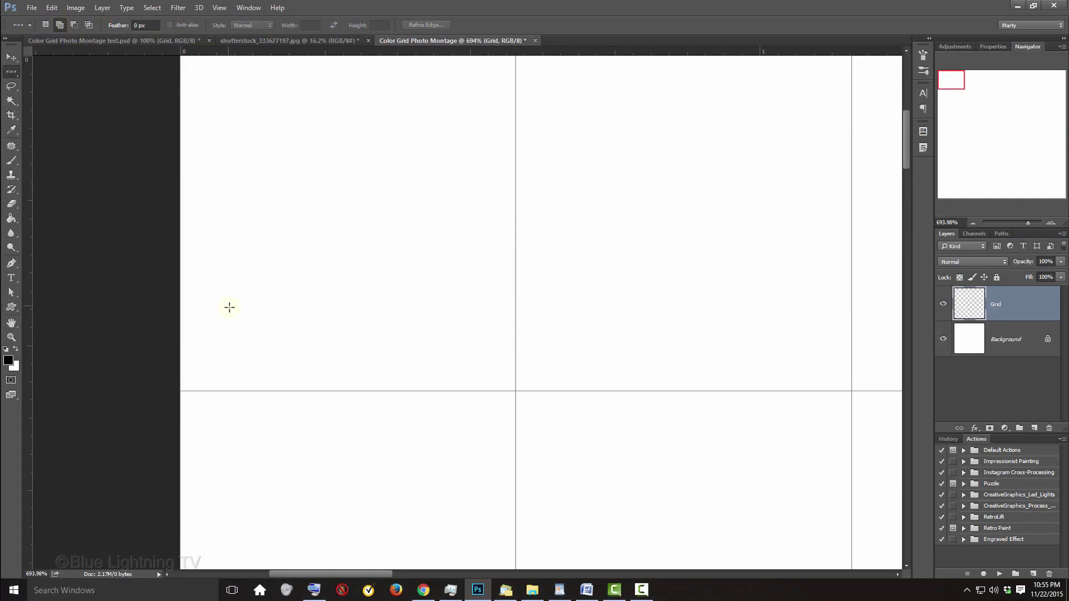
Step: Select single-pixel rows along the horizontal grid lines, panning between them
left_click(262, 390)
key("space")
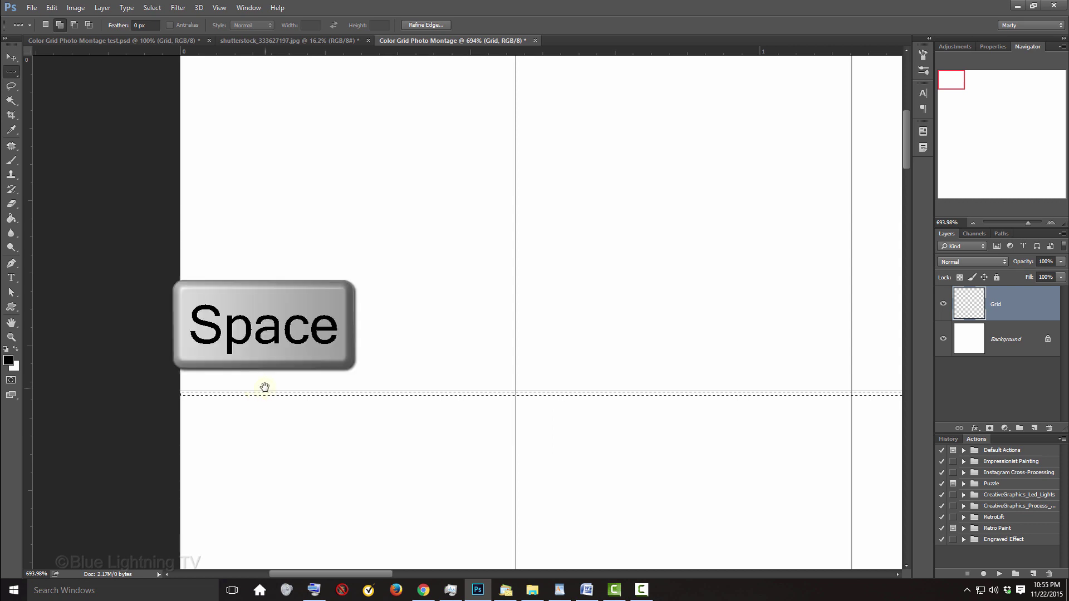
left_click_drag(264, 387, 277, 143)
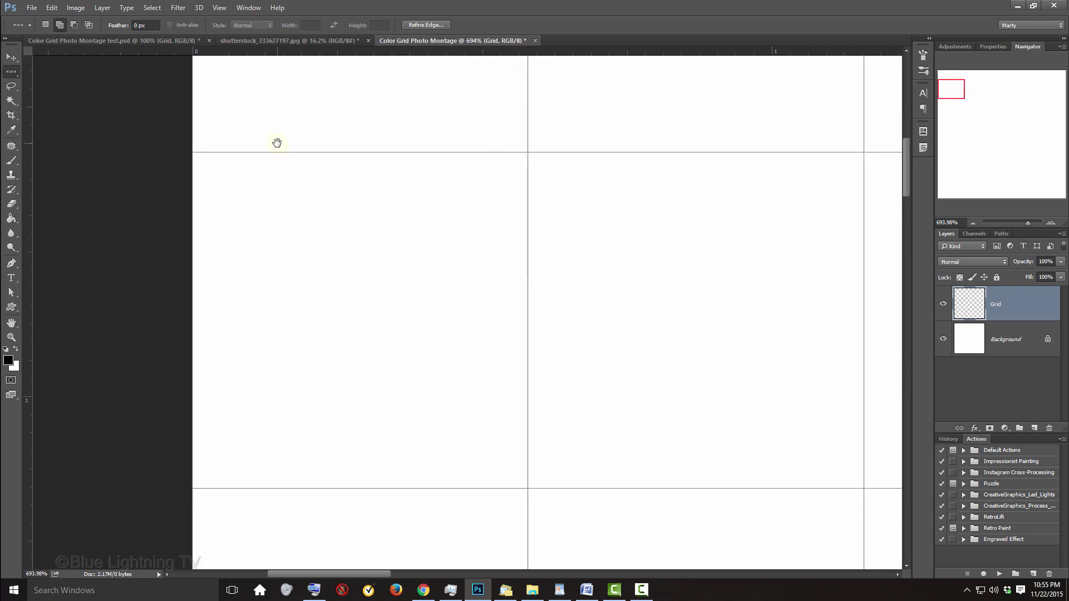
left_click_drag(282, 343, 283, 82)
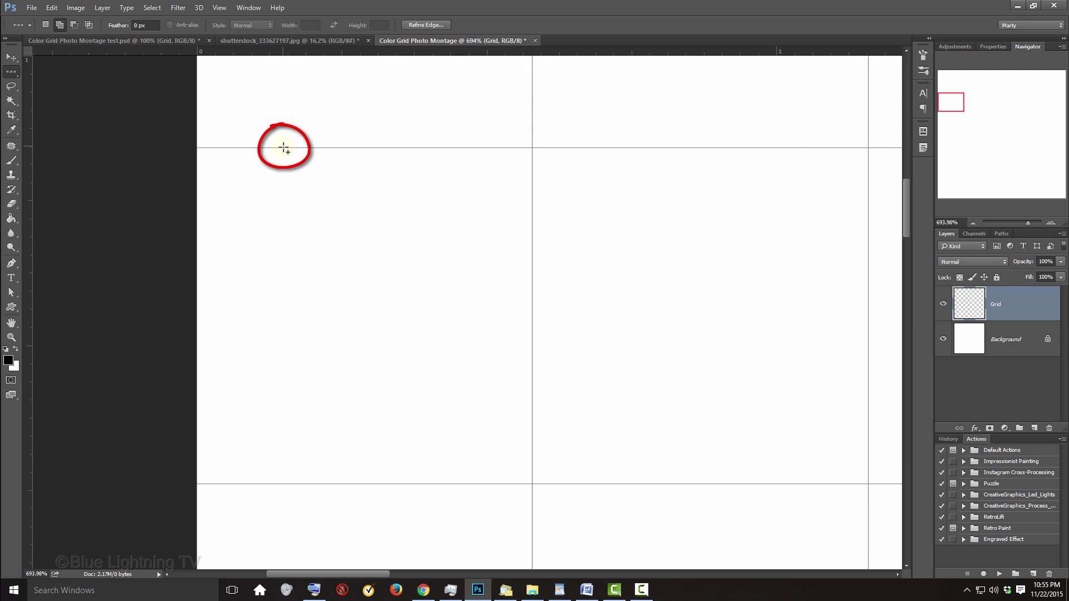
left_click(284, 149)
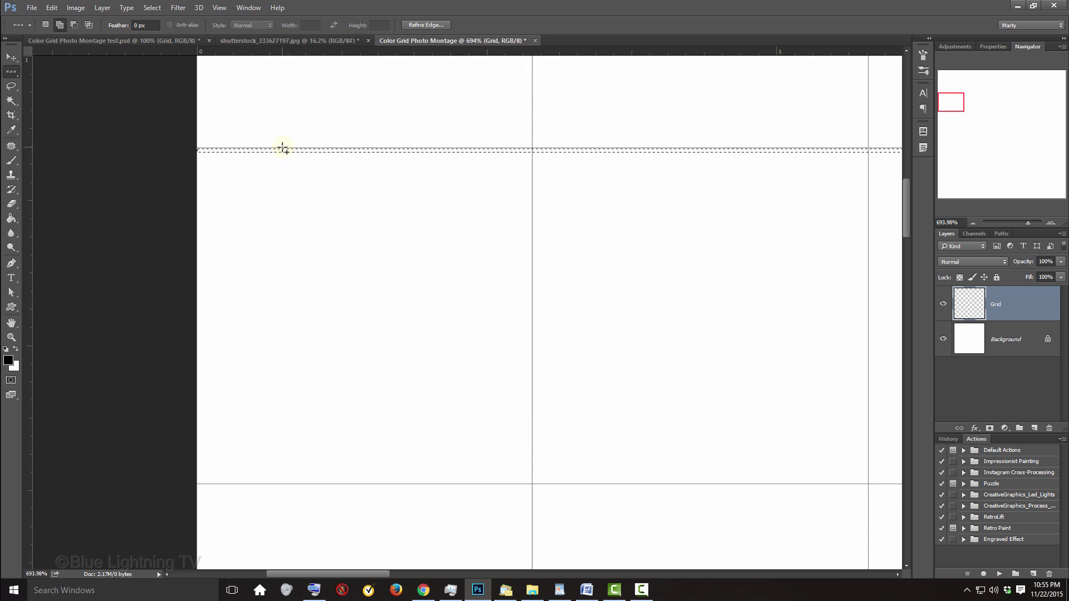
left_click(285, 486, "shift")
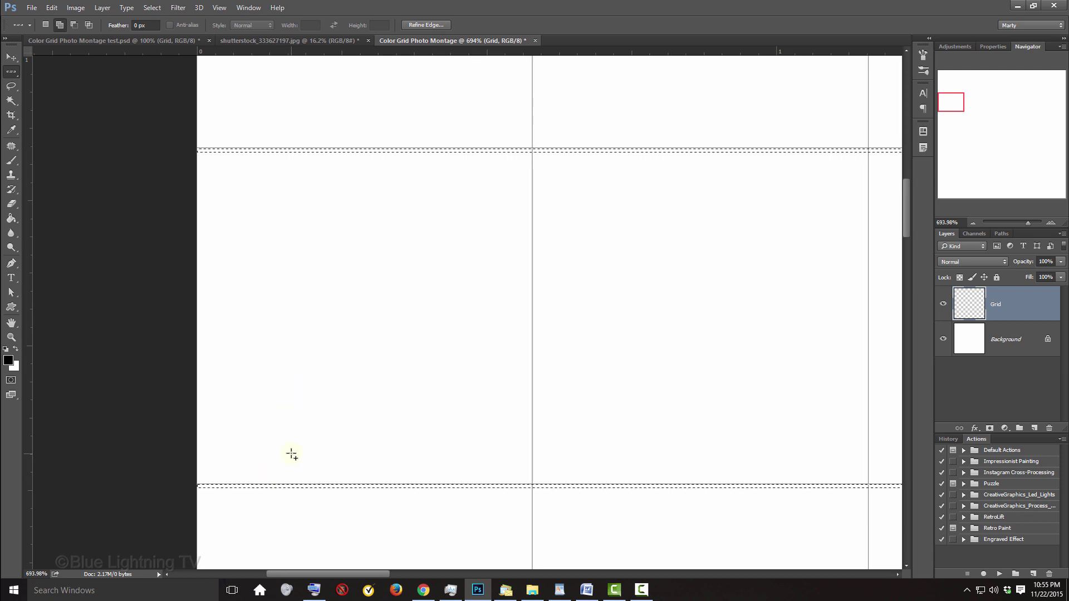
key("space")
left_click_drag(289, 451, 292, 357)
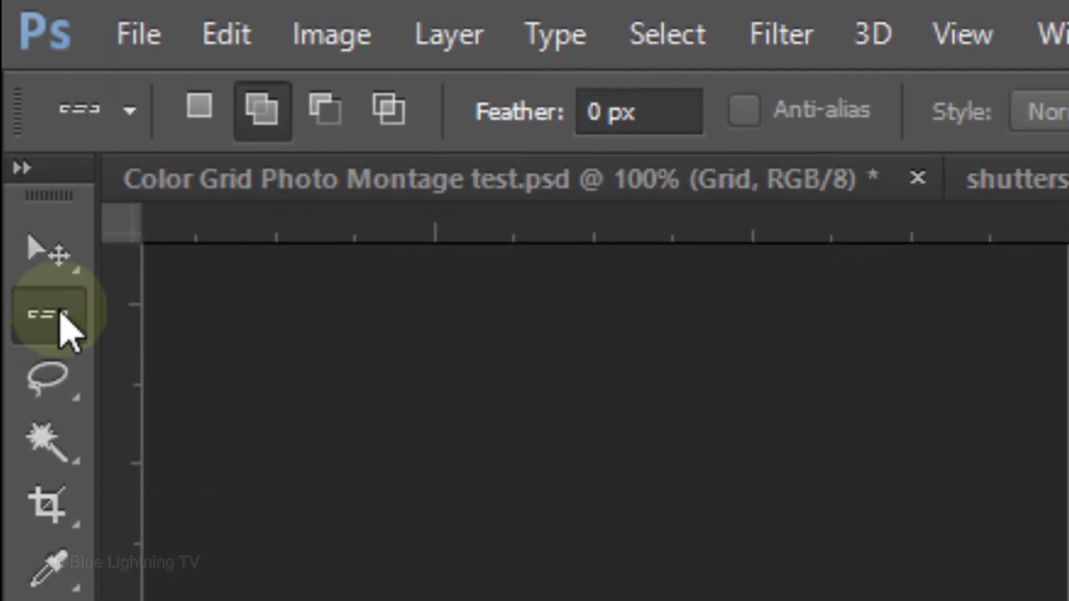
Step: Choose the Single Column Marquee Tool in Add to selection mode
left_click(48, 314)
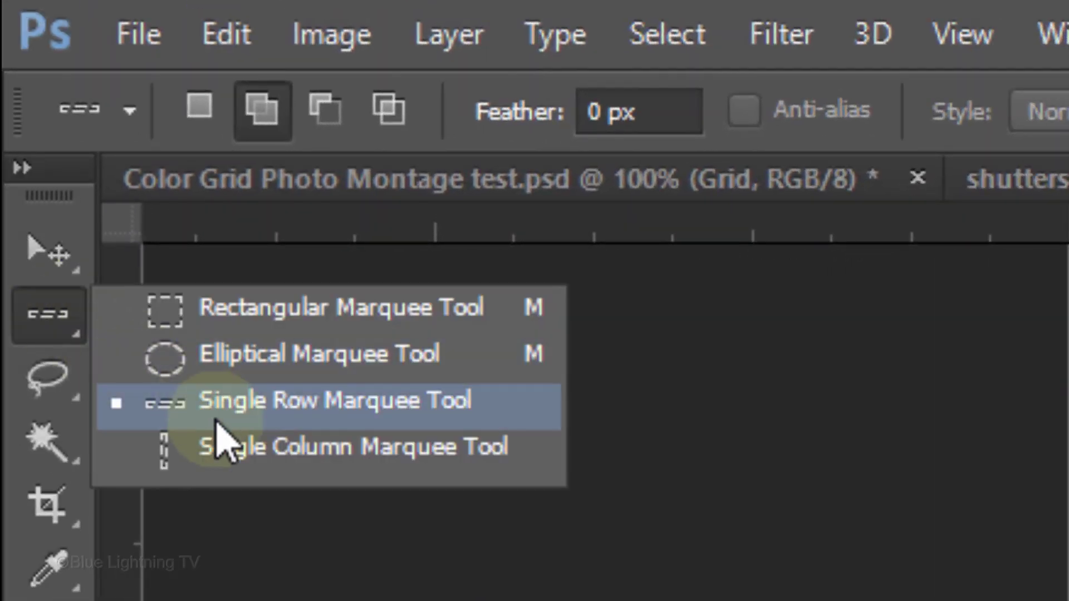
left_click(278, 455)
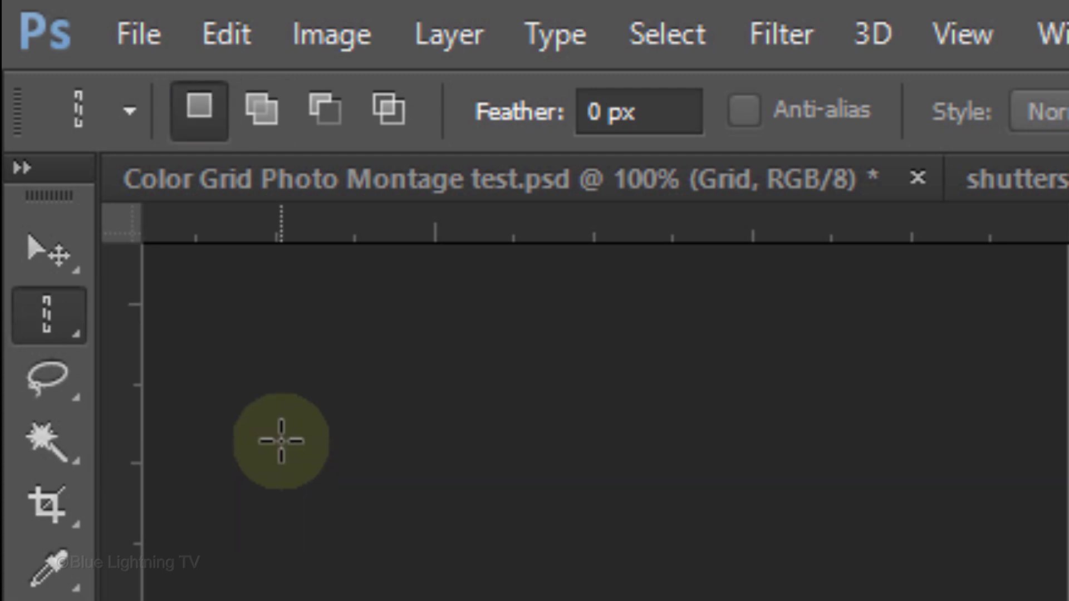
left_click(262, 108)
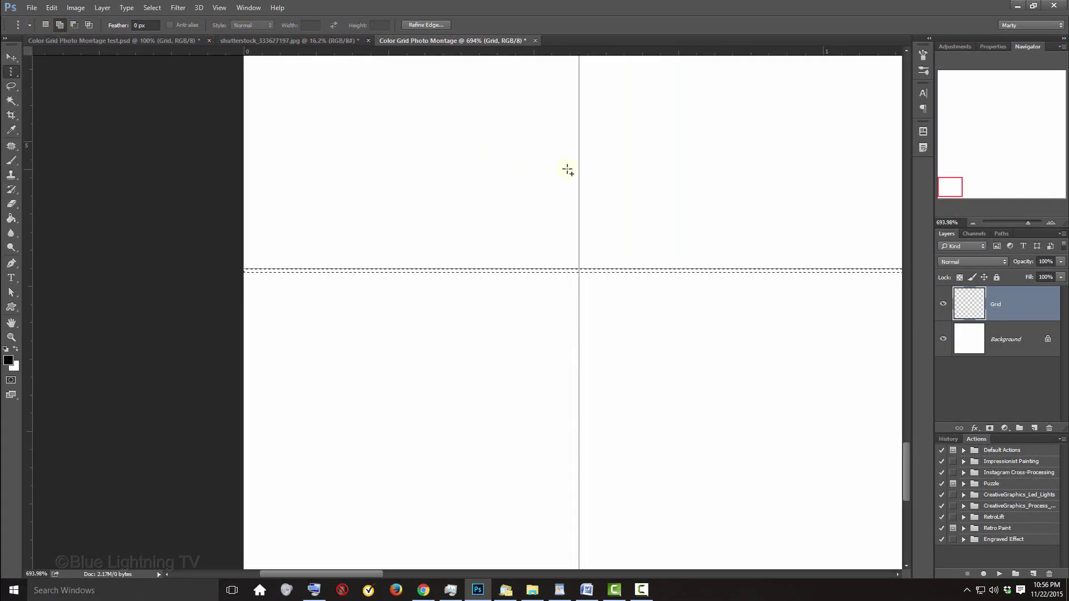
Step: Add single-pixel columns on each vertical guide and fill all selected lines
left_click(579, 172)
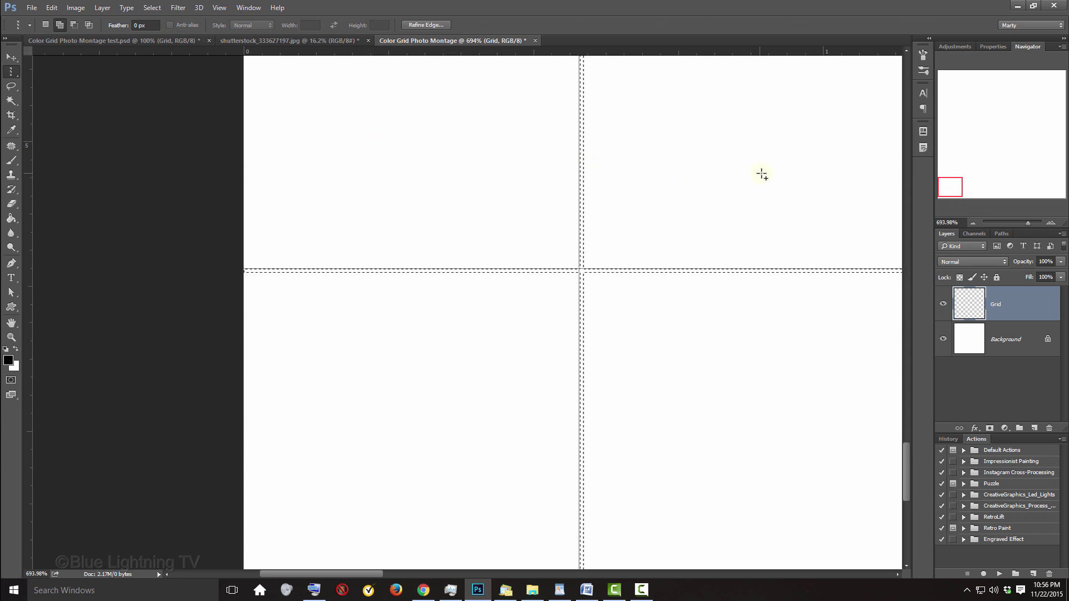
key("space")
left_click_drag(760, 172, 48, 163)
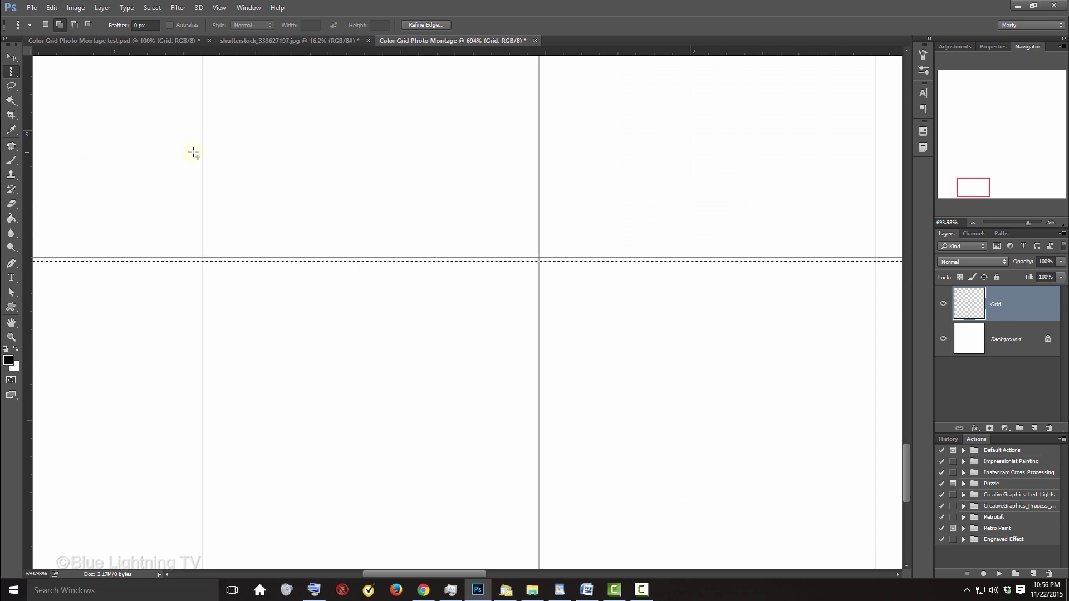
left_click(202, 153, "shift")
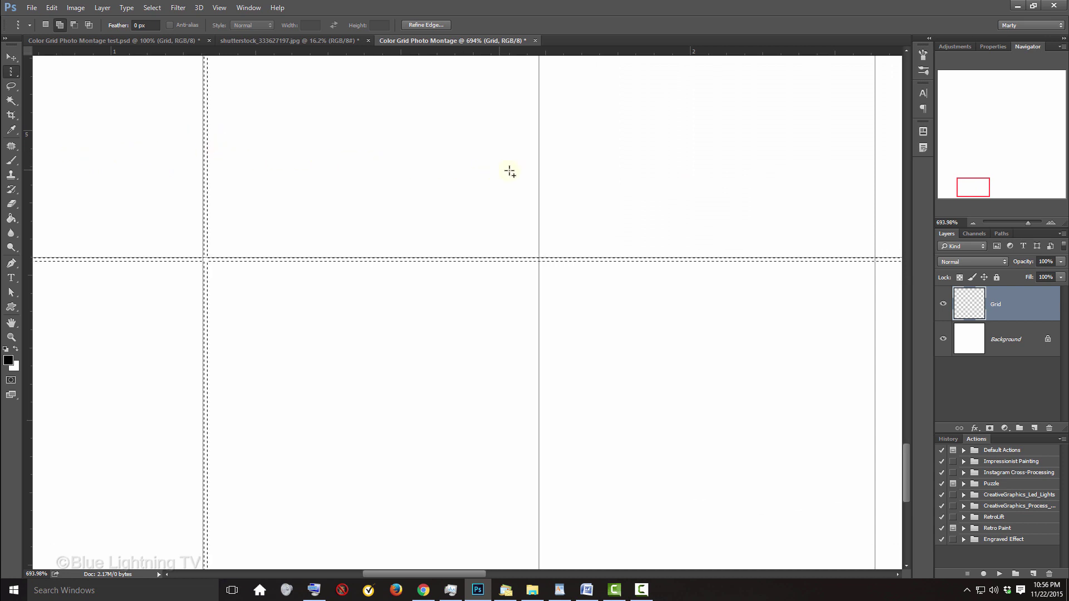
left_click(541, 167, "shift")
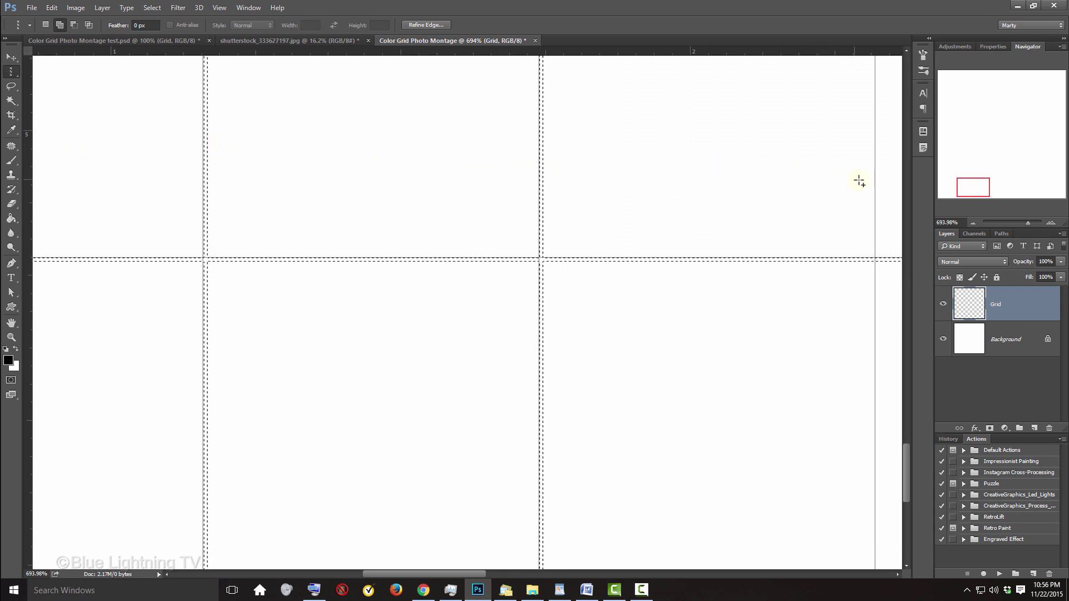
left_click(876, 179, "shift")
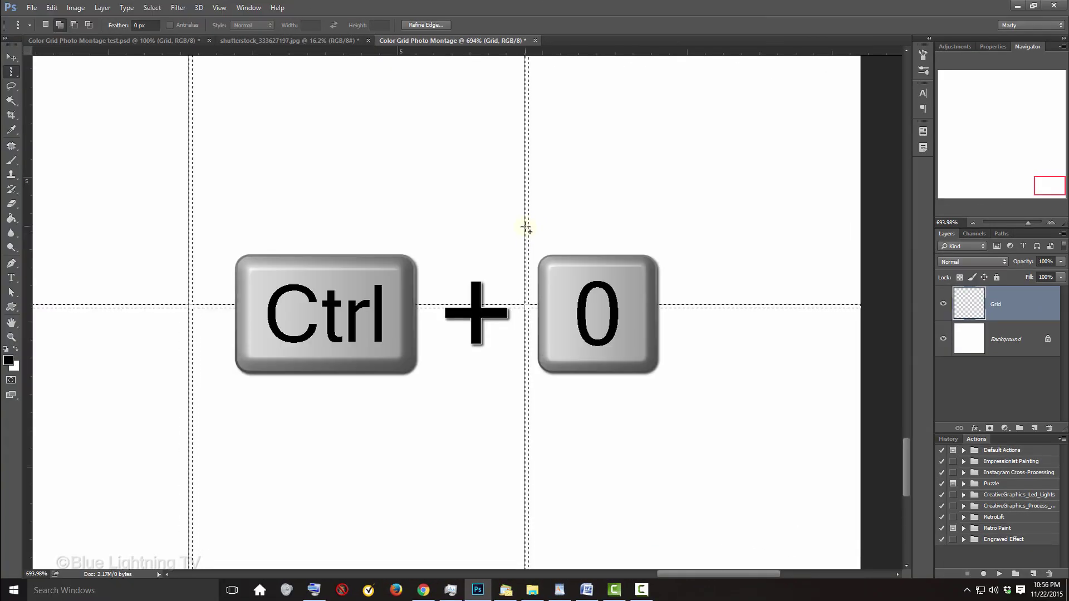
key("ctrl+0")
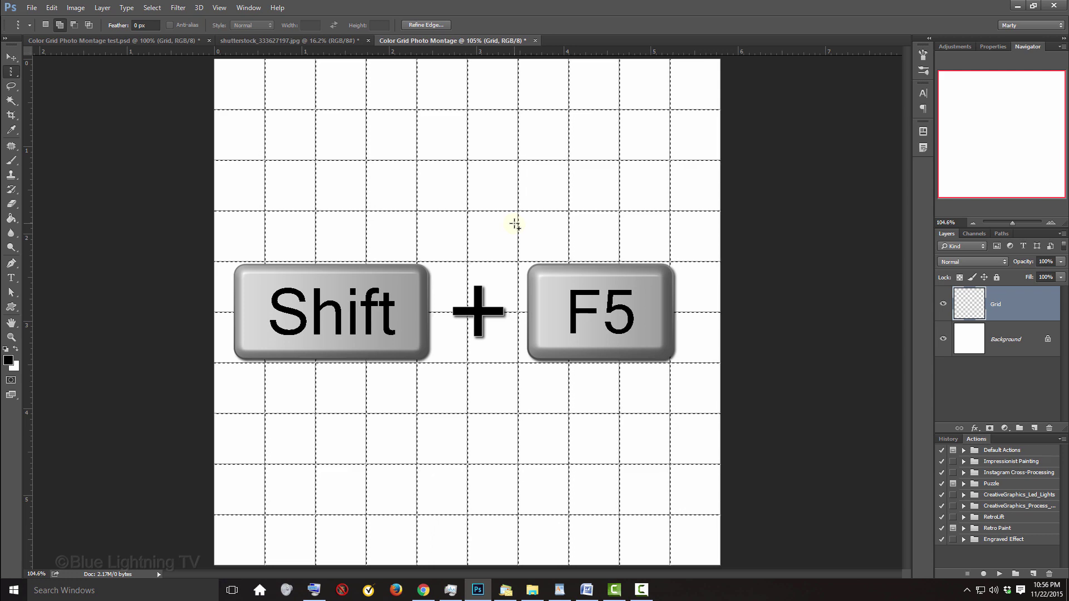
key("shift+F5")
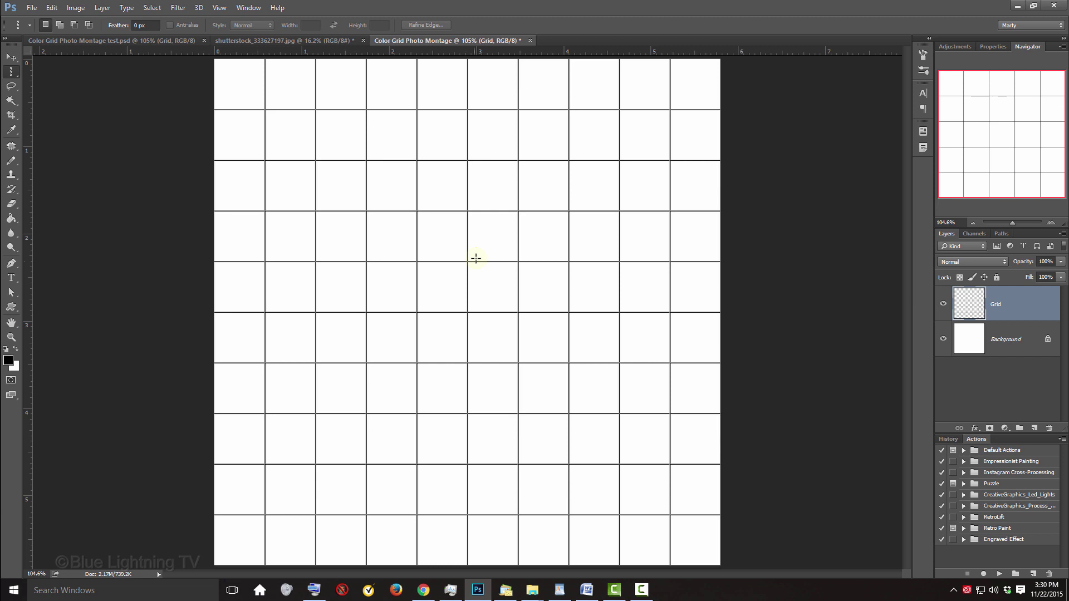
Step: Drag the glitter-mask portrait from the shutterstock tab onto the montage canvas
left_click(317, 43)
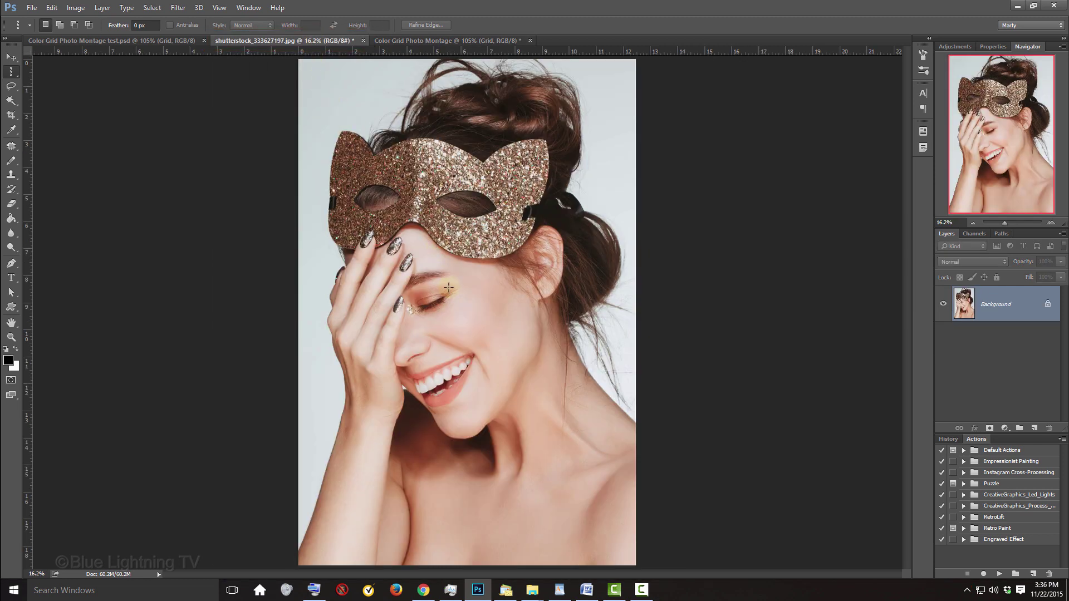
key("v")
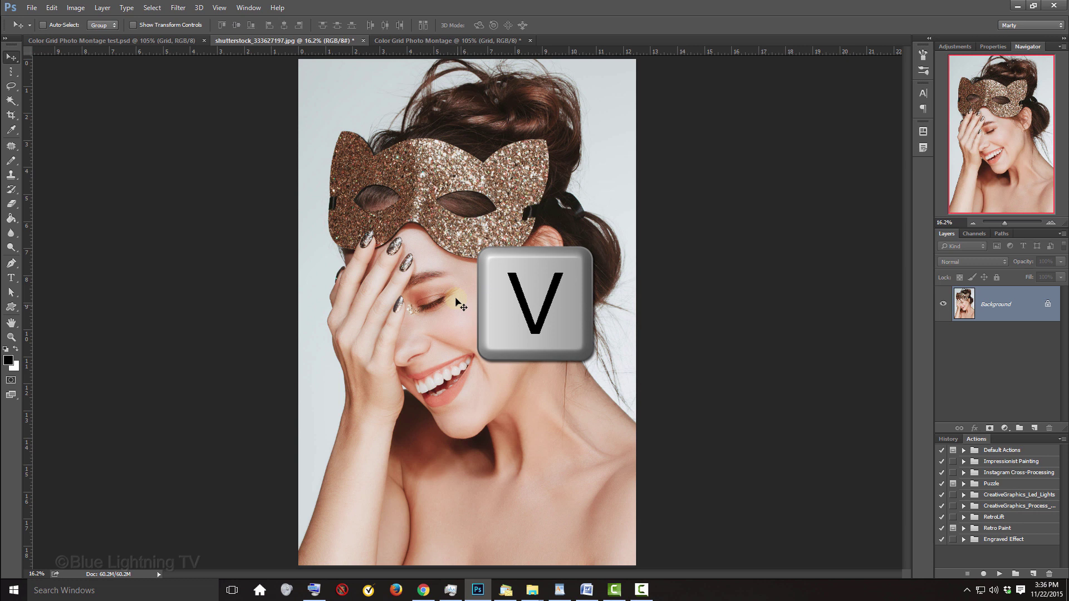
left_click(446, 42)
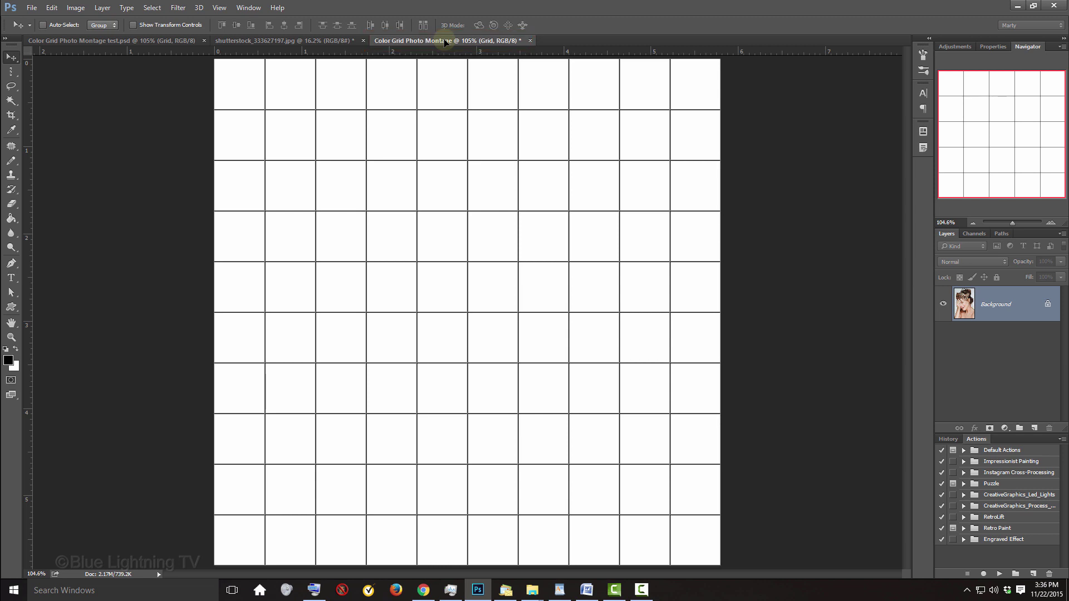
left_click_drag(445, 42, 450, 134)
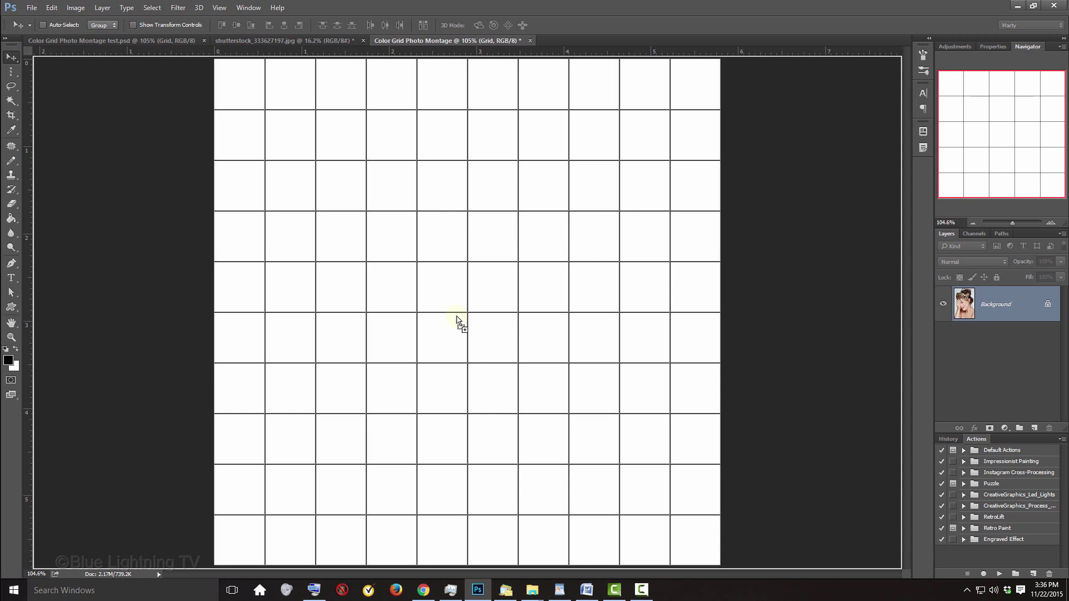
left_click_drag(457, 321, 458, 321)
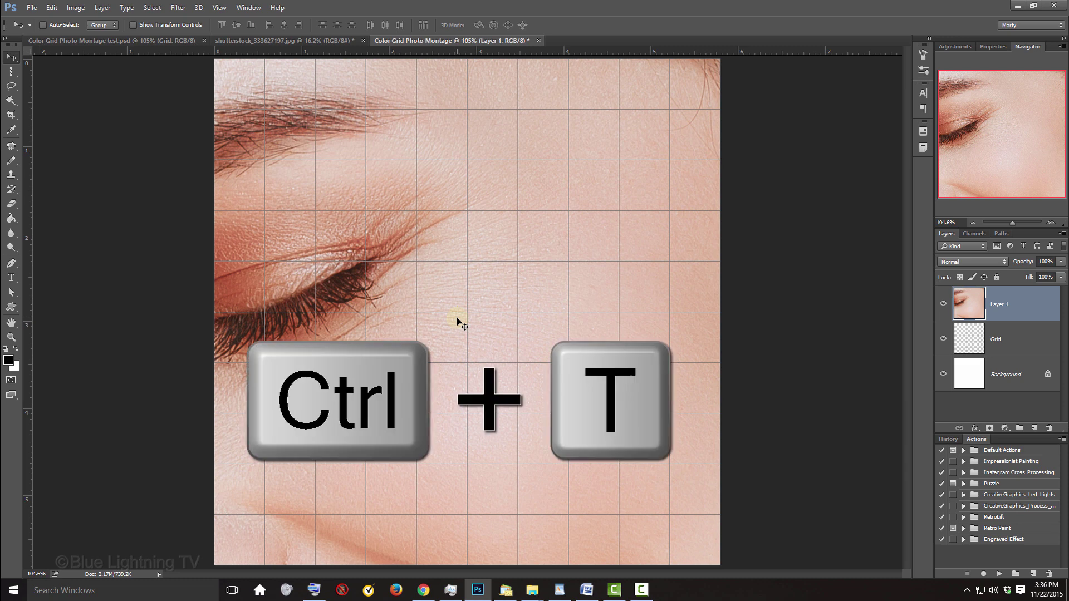
Step: Free-transform the portrait smaller and reposition it so the face fills the canvas
key("ctrl+t")
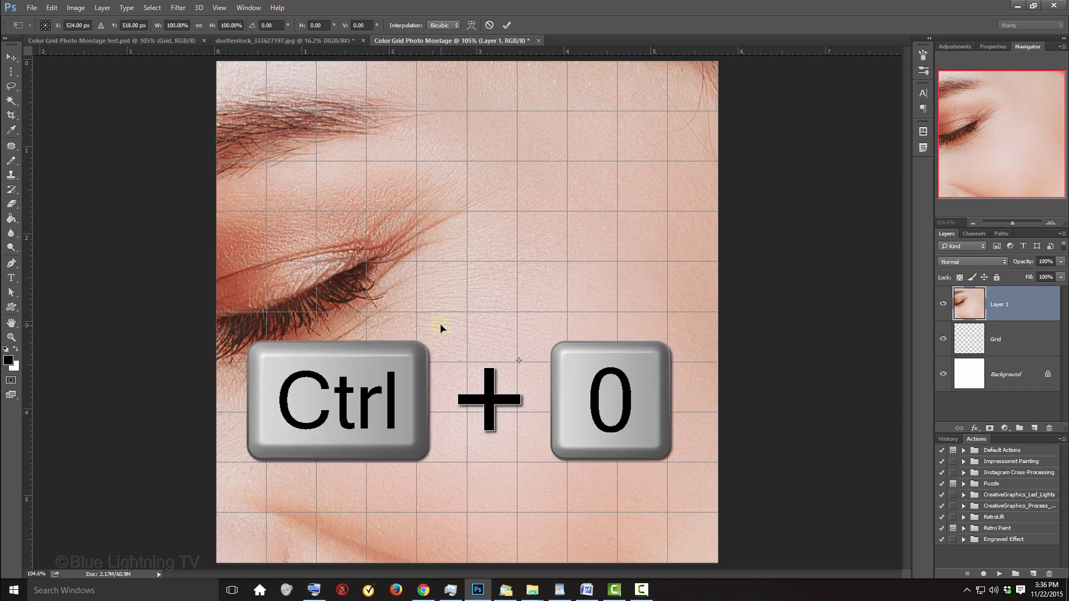
key("ctrl+0")
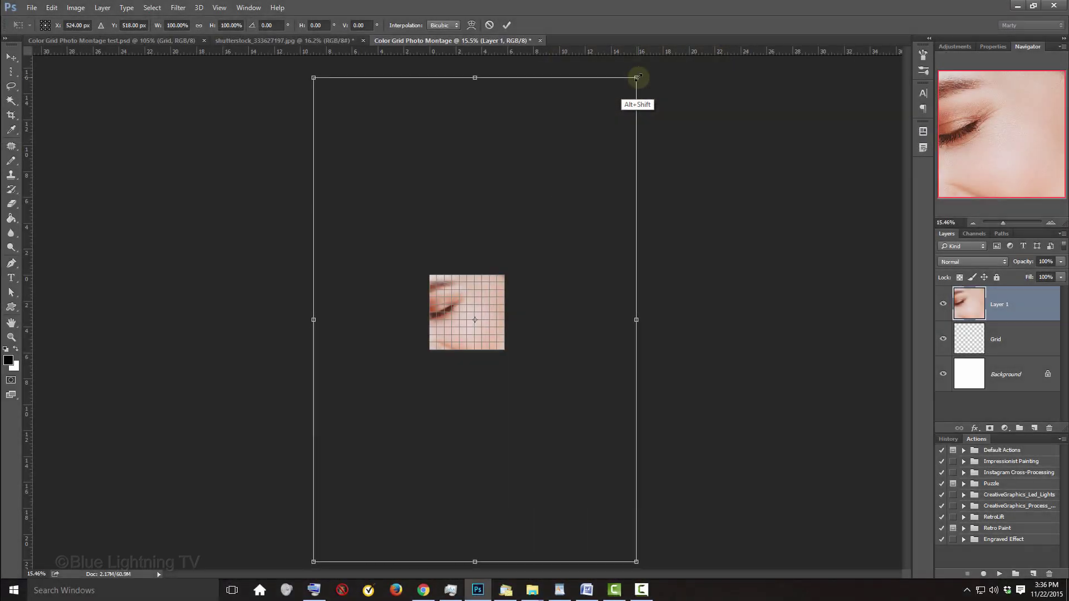
mouse_move(634, 117)
left_mouse_down()
mouse_move(525, 227)
mouse_move(516, 257)
left_mouse_up()
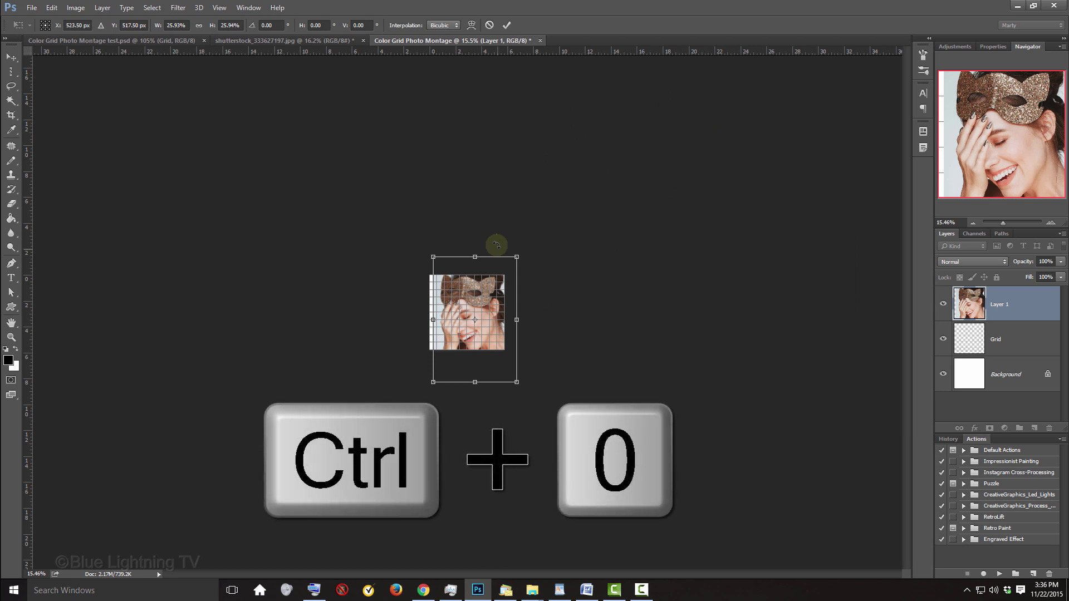
key("ctrl+0")
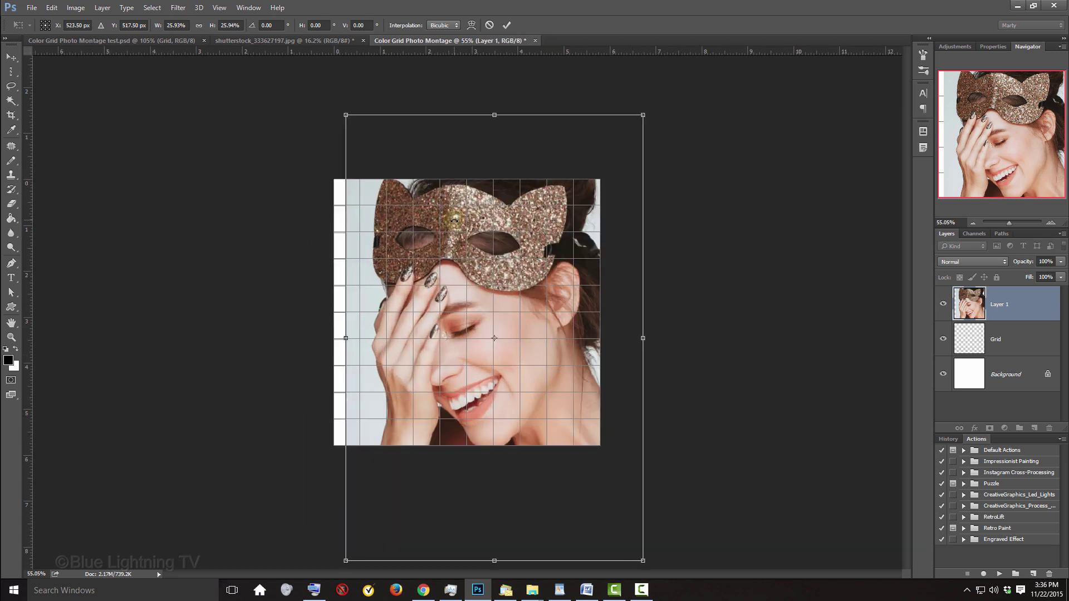
left_click_drag(454, 219, 423, 231)
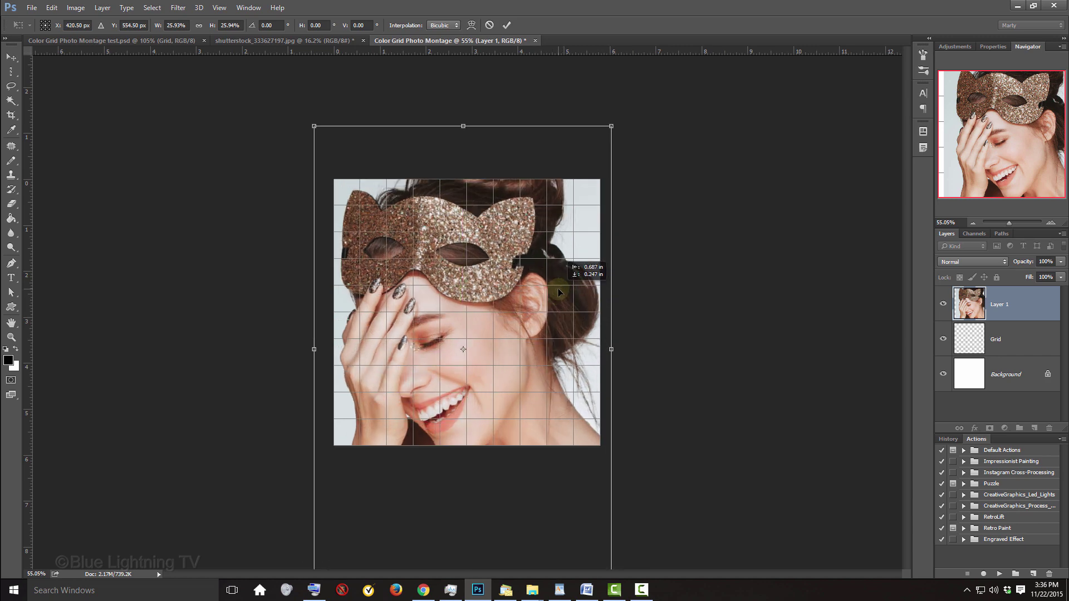
mouse_move(613, 126)
left_mouse_down()
mouse_move(584, 167)
mouse_move(464, 219)
left_mouse_up()
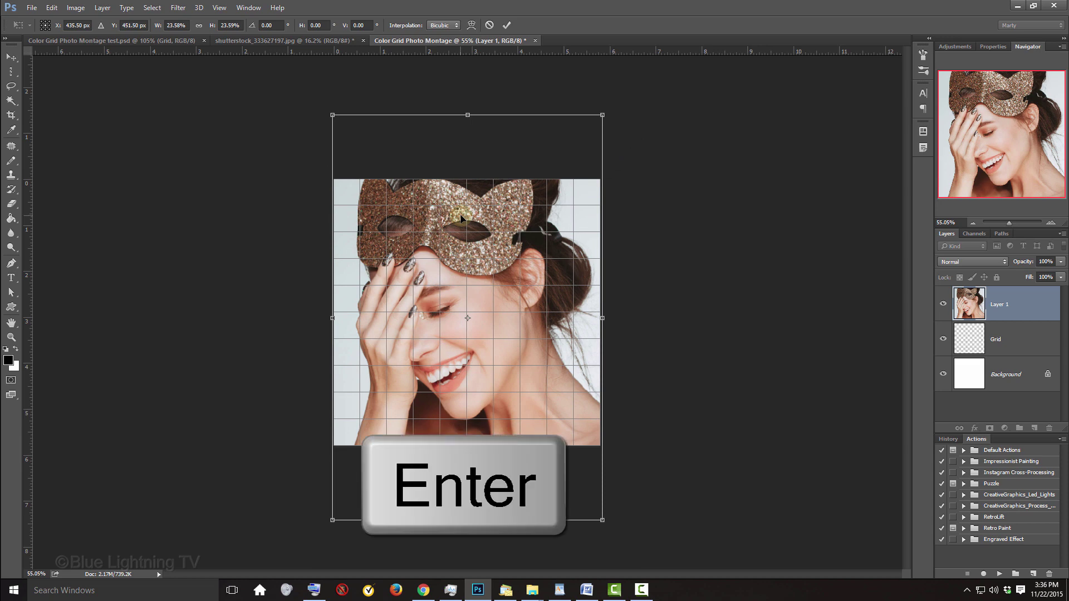
key("Return")
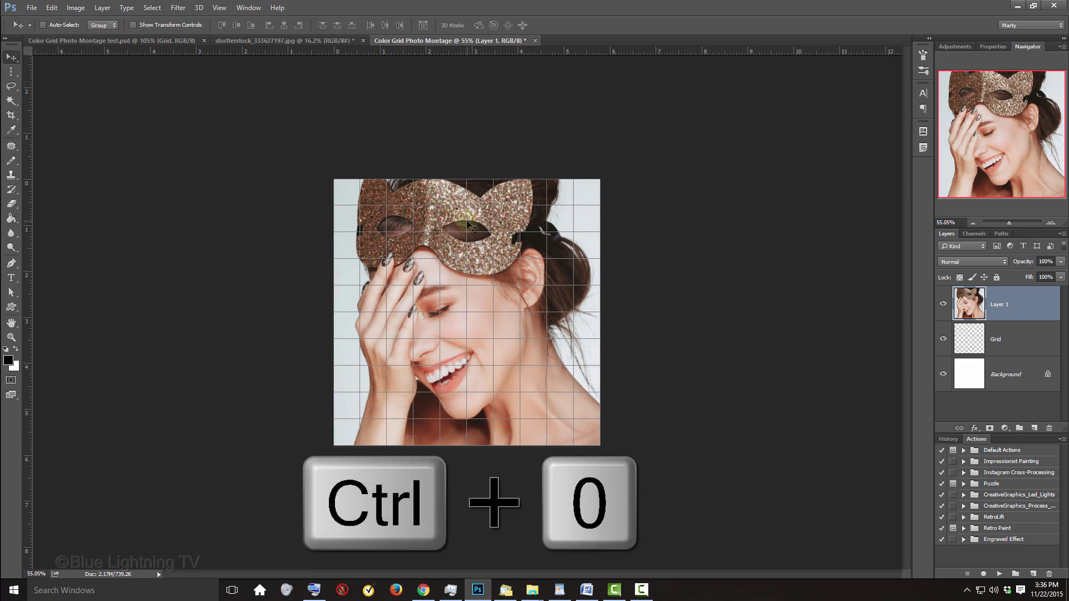
Step: Hide the guides and drag the Grid layer above the portrait's Layer 1
key("ctrl+0")
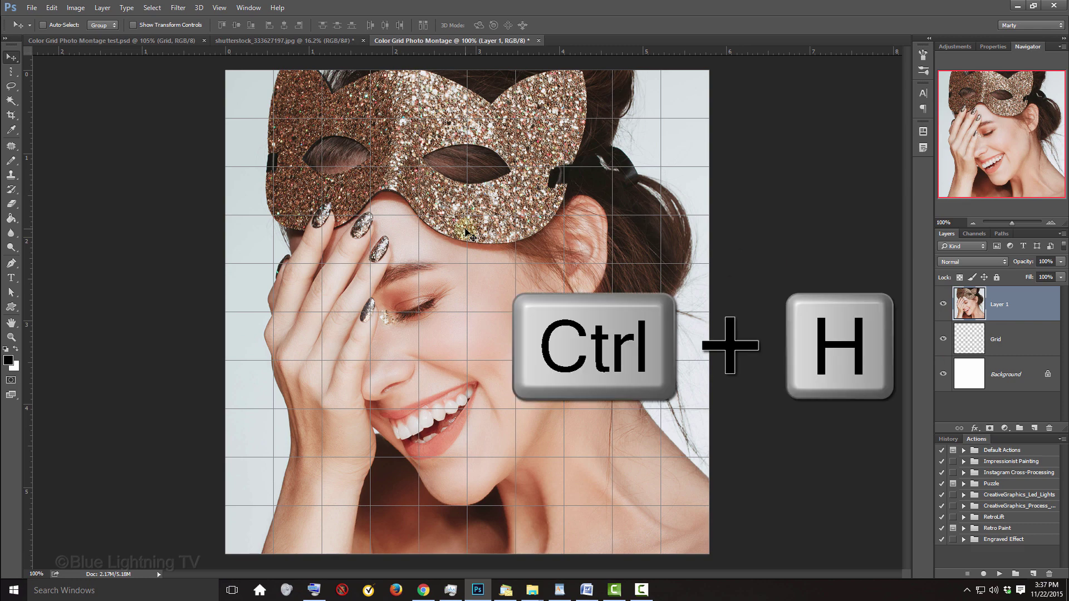
key("ctrl+h")
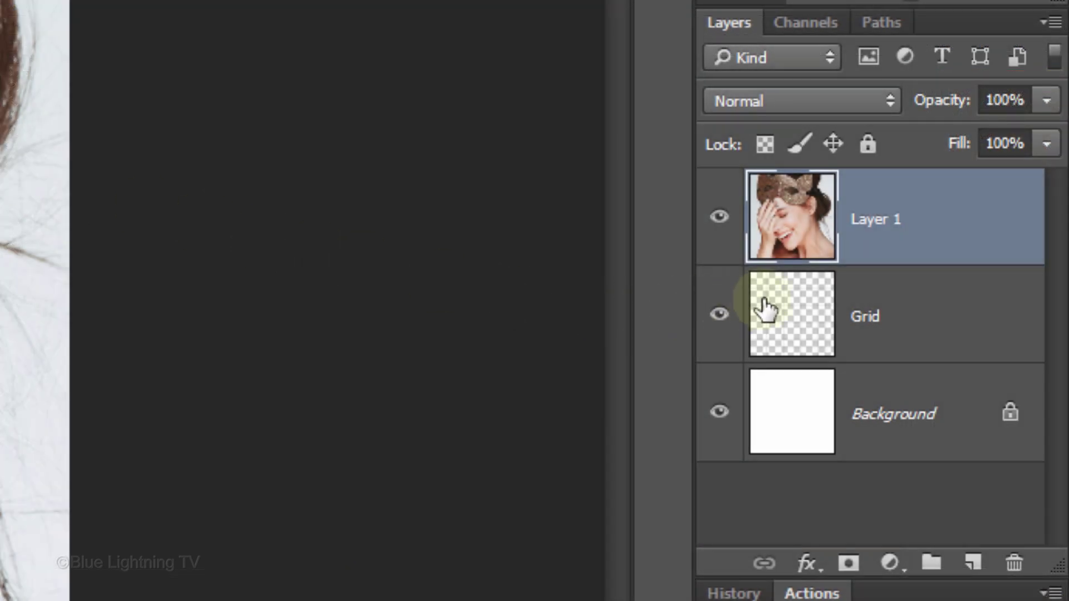
left_click(795, 309)
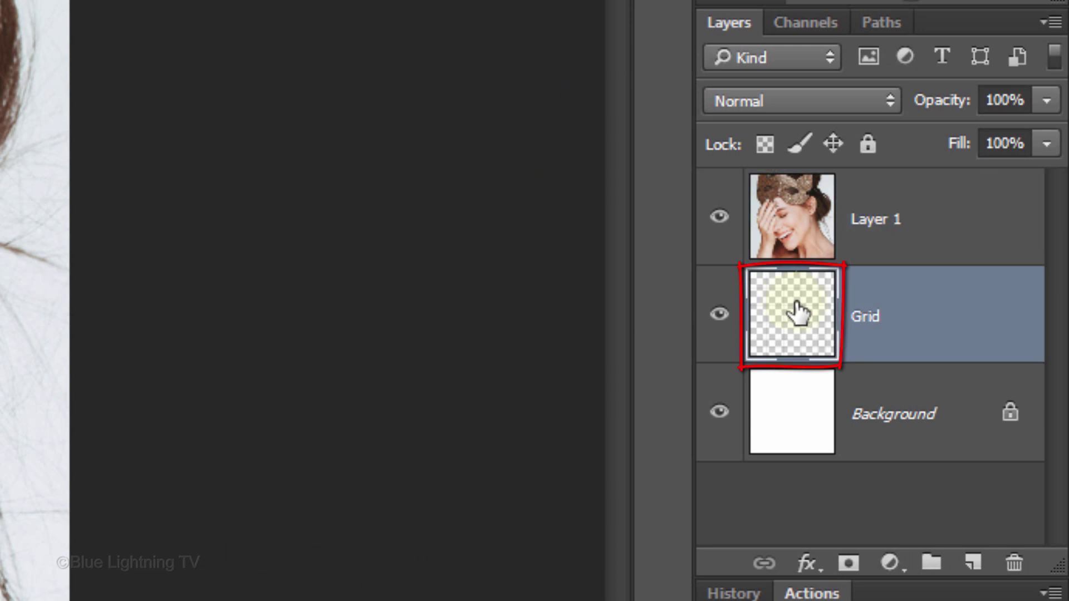
left_click_drag(797, 313, 802, 185)
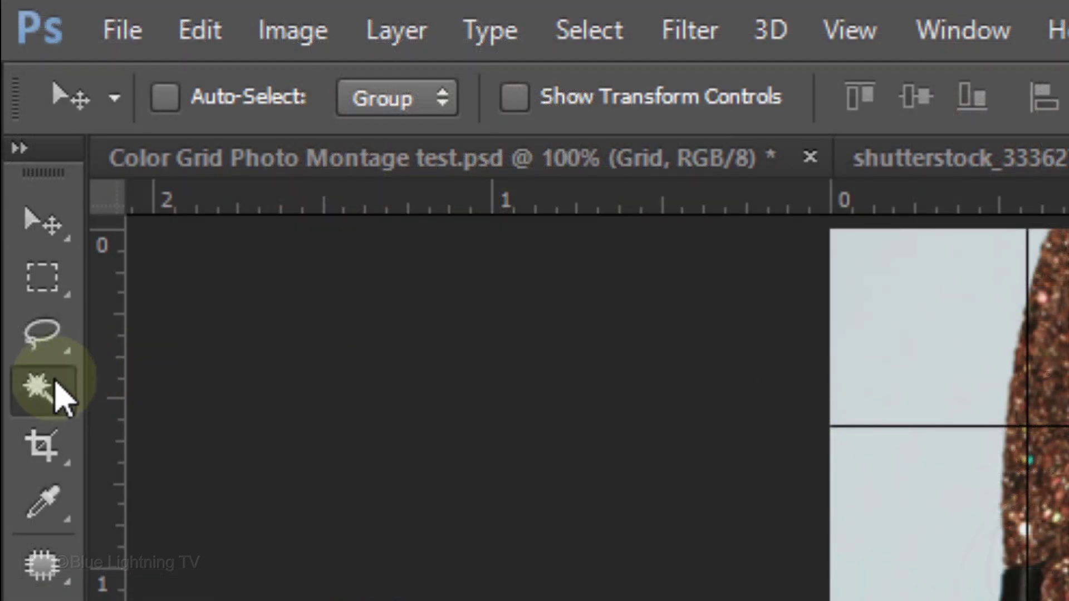
Step: Switch to the Magic Wand and select the top-left and neighbouring top-row squares
right_click(42, 389)
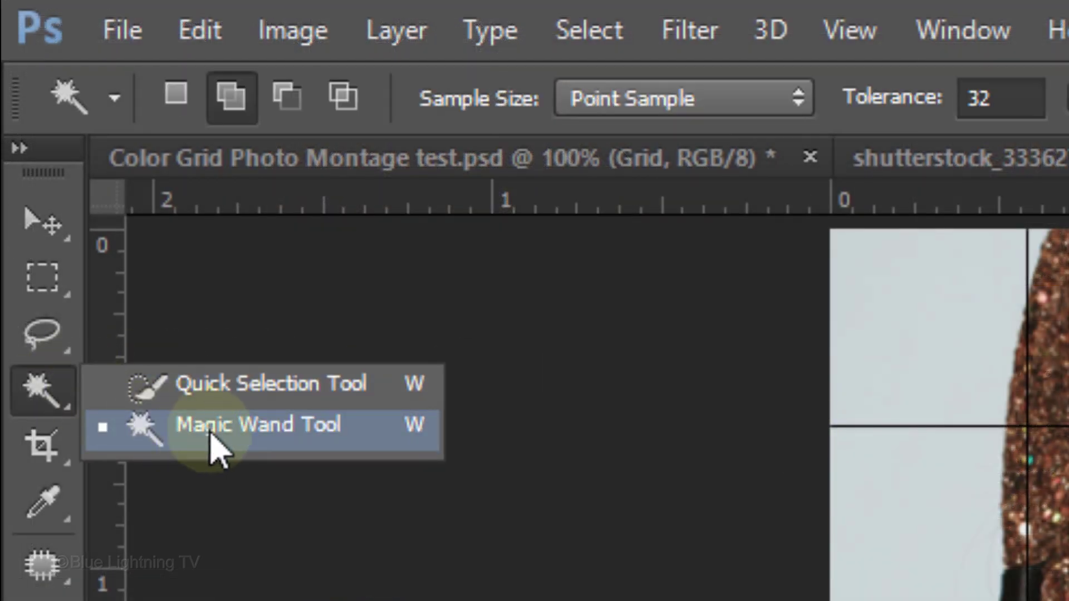
left_click(219, 428)
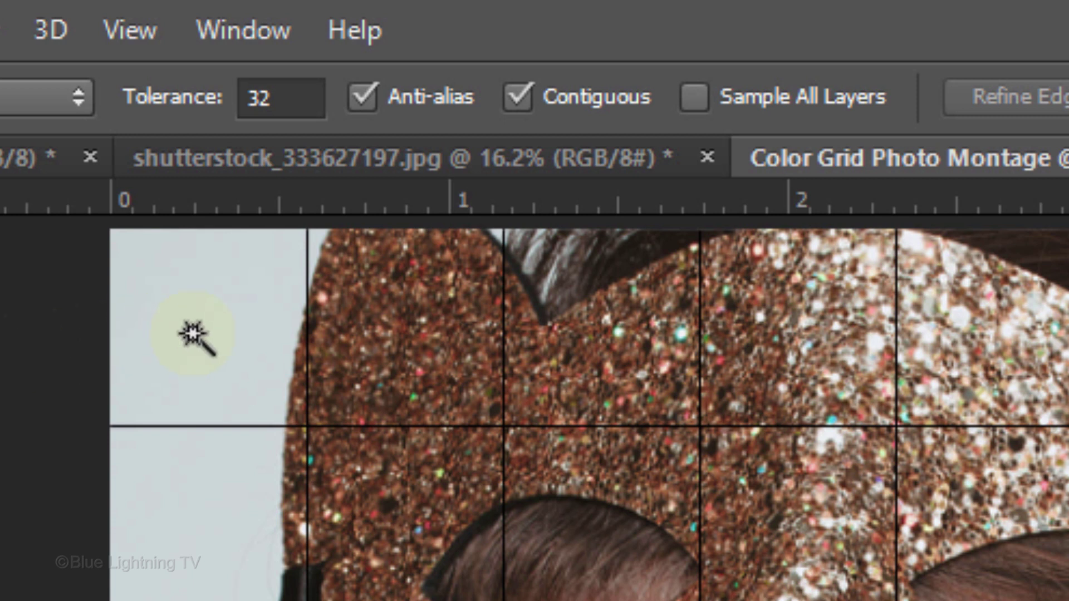
left_click(211, 334)
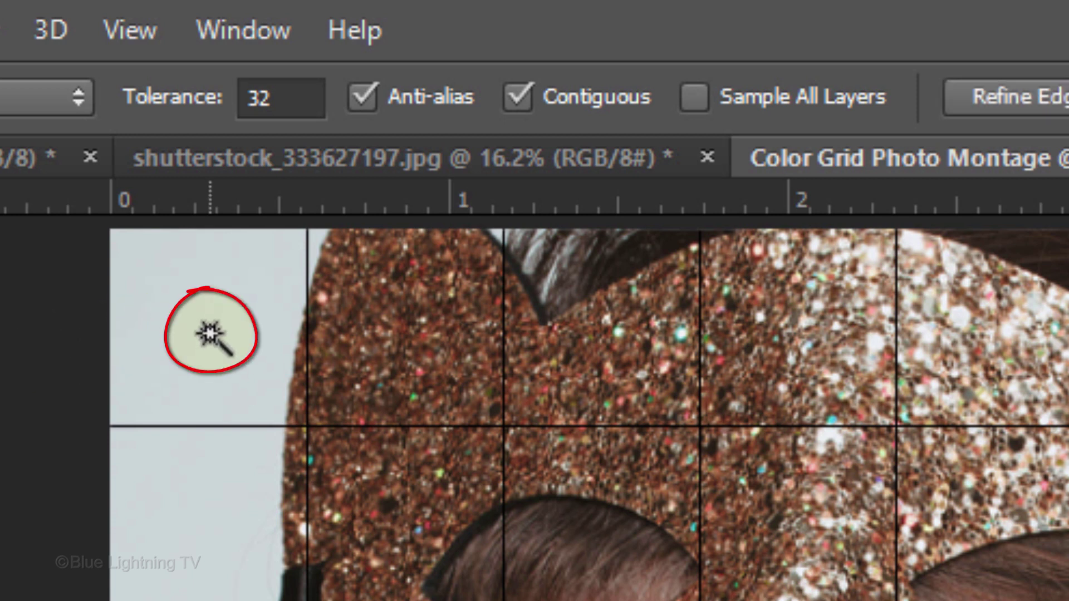
left_click(211, 335)
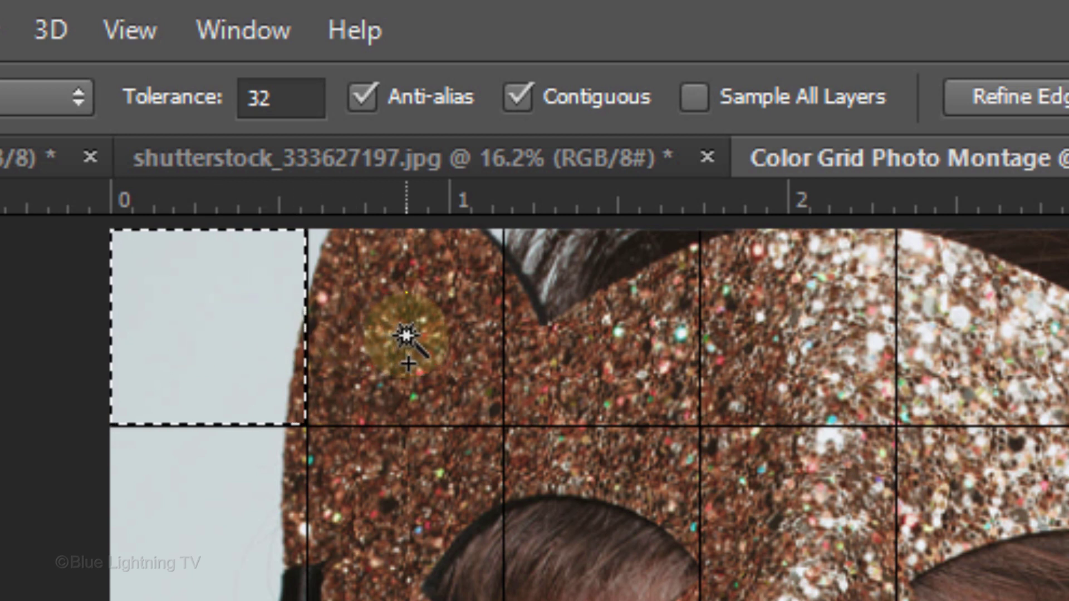
left_click(404, 335, "shift")
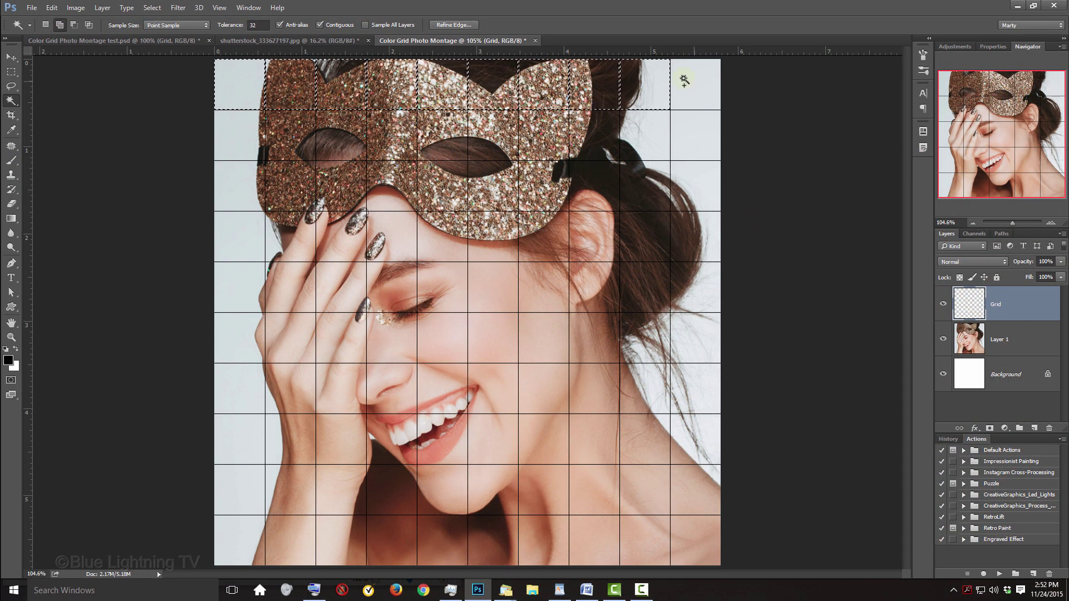
Step: Add the right column, bottom row and left column squares to the selection
left_click(693, 133, "shift")
left_click(693, 242, "shift")
left_click(693, 435, "shift")
left_click(502, 541, "shift")
left_click(307, 540, "shift")
left_click(242, 392, "shift")
left_click(242, 250, "shift")
left_click(244, 138, "shift")
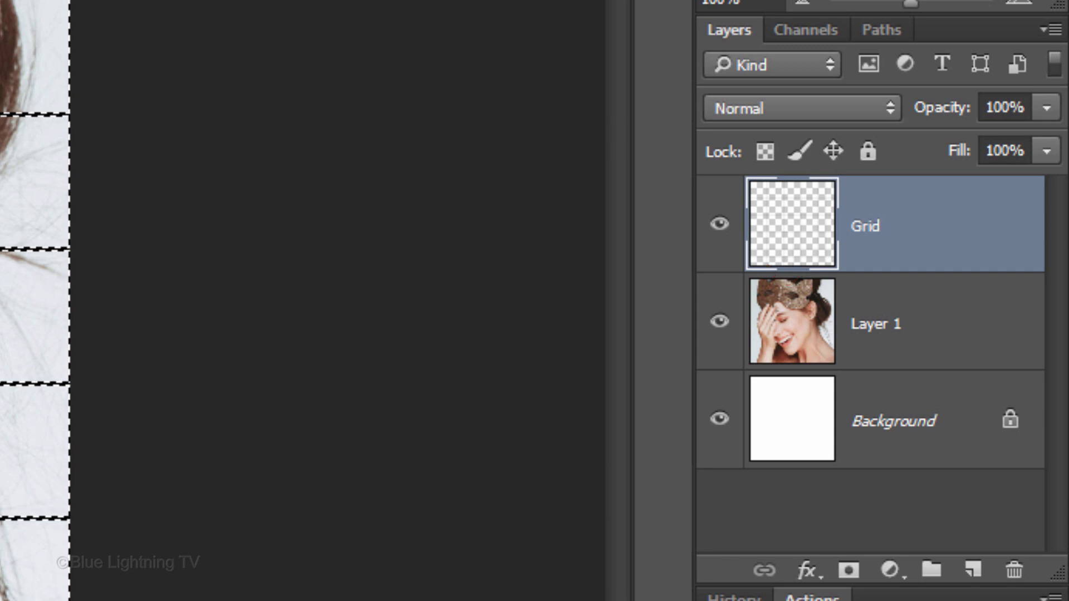
Step: Fill the selected outer squares with White on a new layer below Grid
left_click(975, 571, "ctrl")
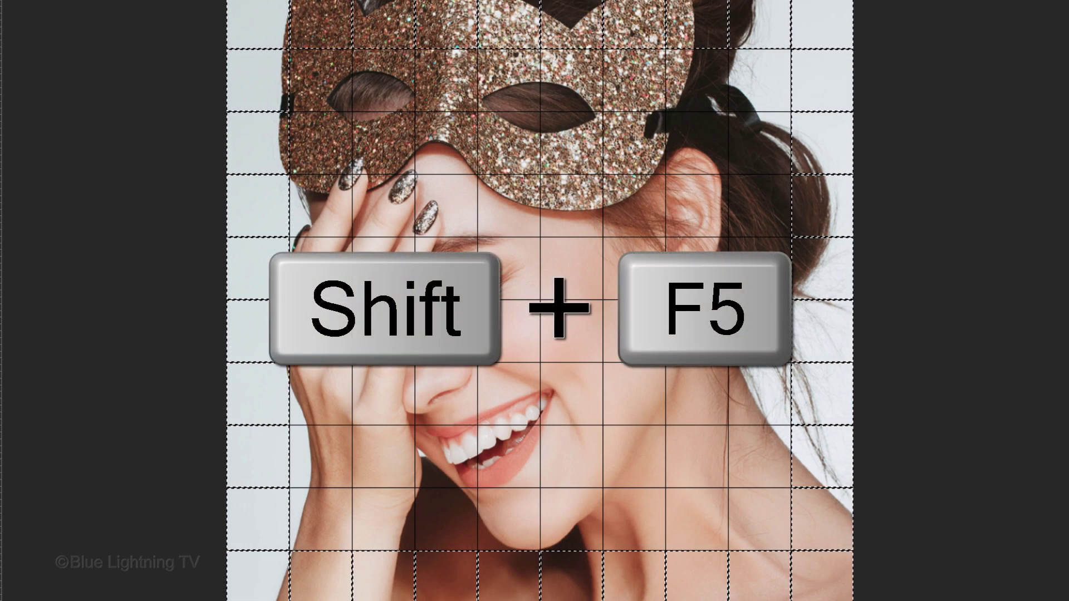
key("shift+F5")
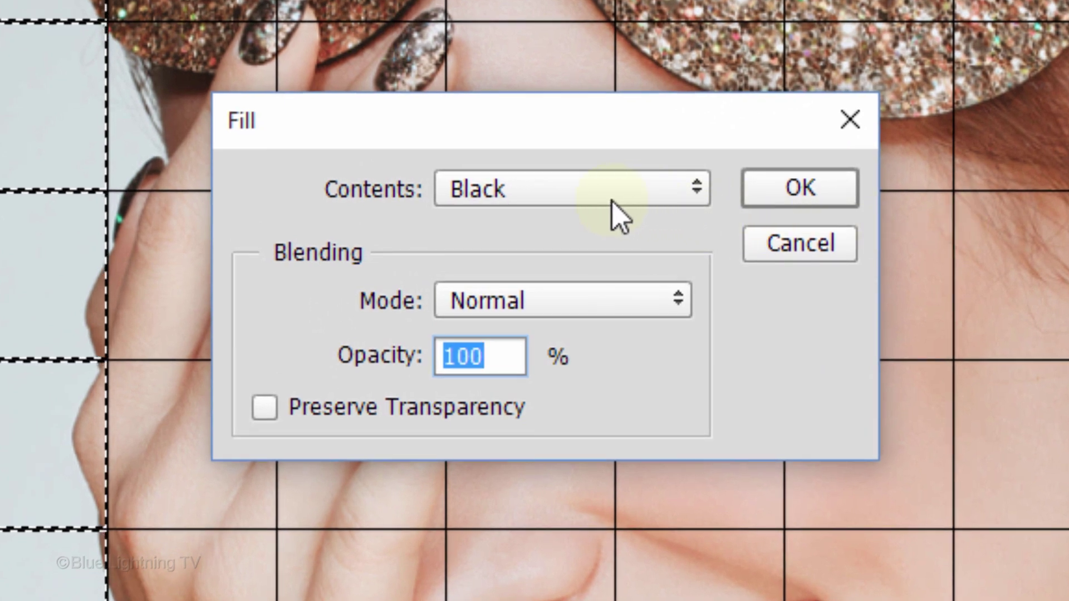
left_click(617, 205)
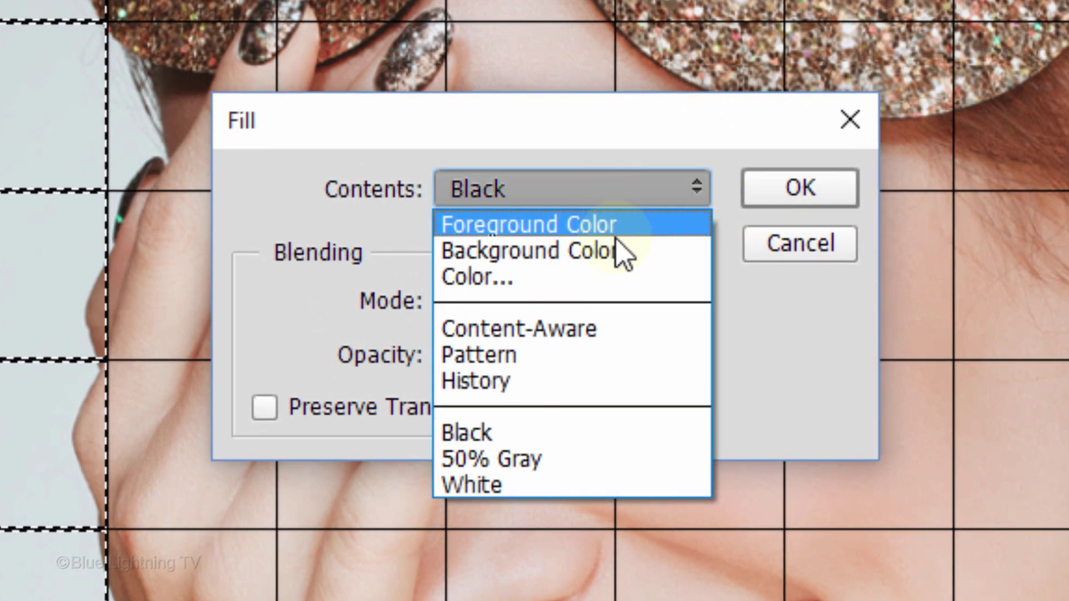
left_click(576, 486)
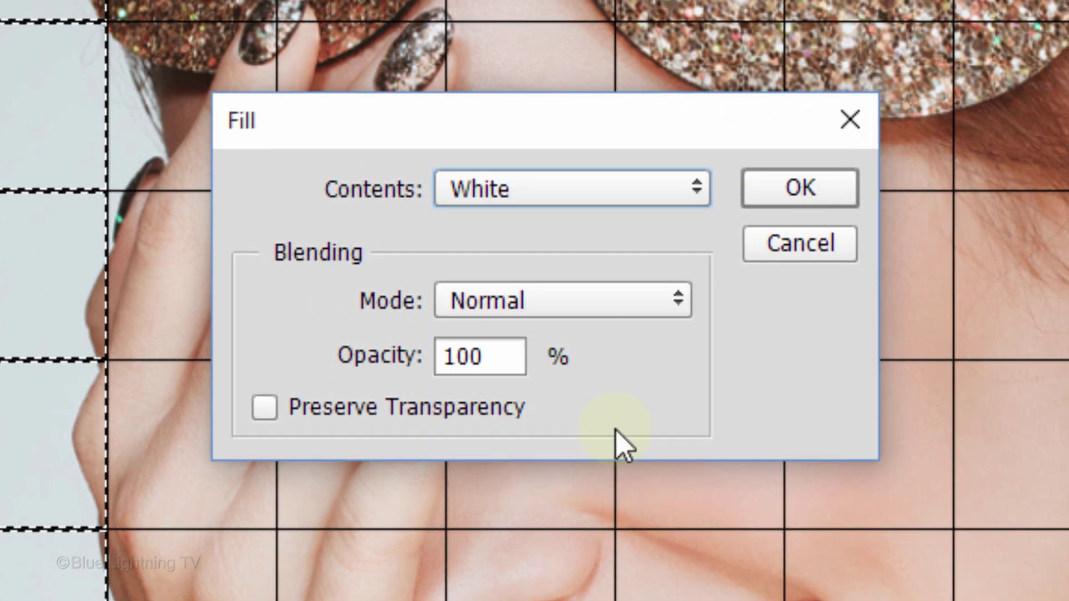
left_click(800, 188)
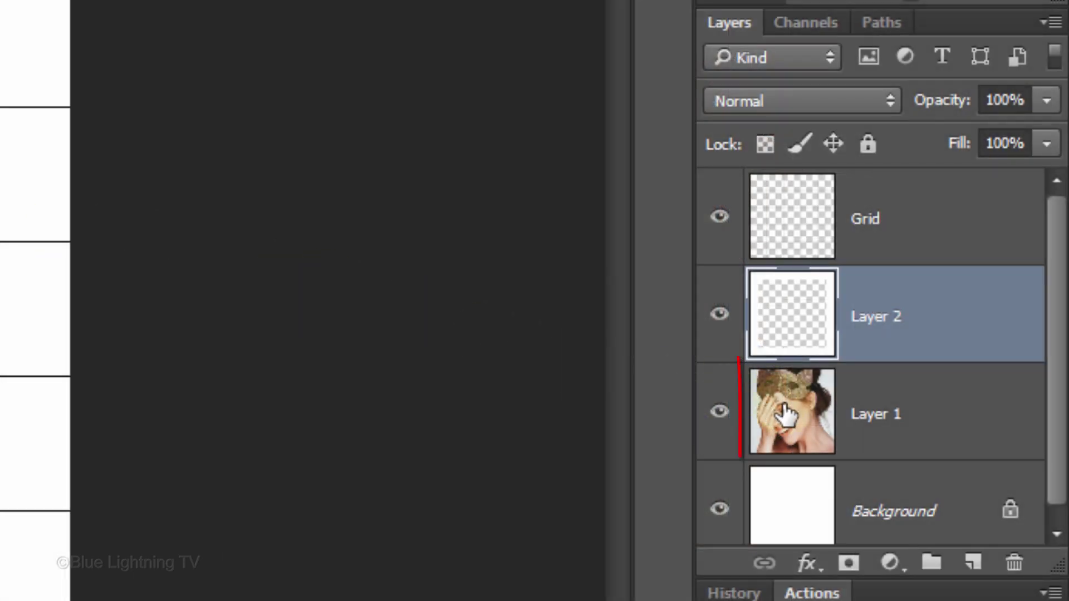
Step: Activate Layer 1 in the Layers panel
left_click(786, 414)
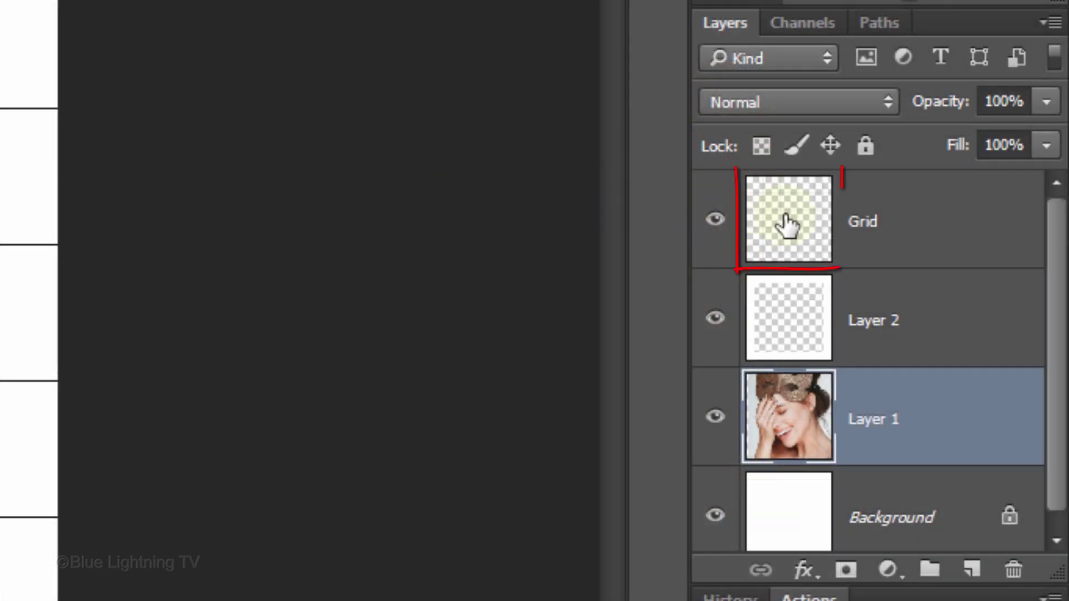
Step: Use the Magic Wand on Grid to fill scattered interior squares white, then deselect
left_click(787, 224)
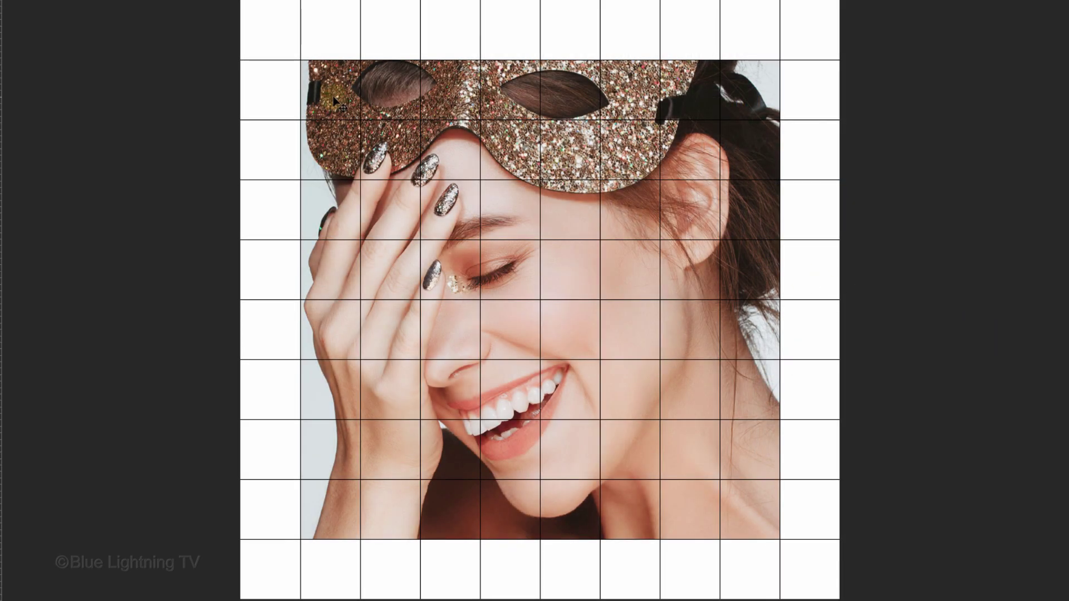
key("w")
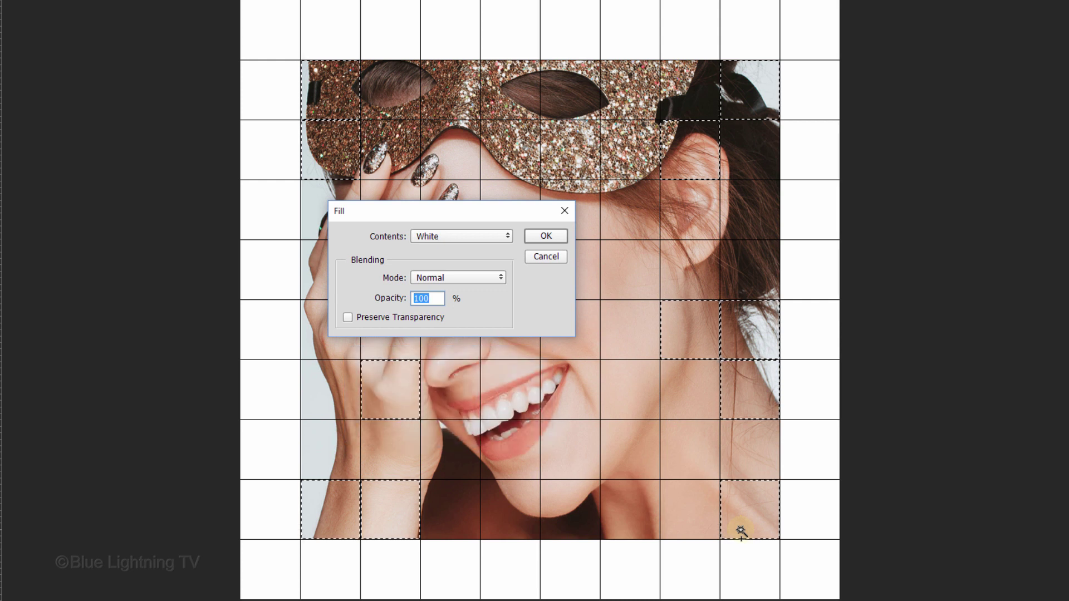
key("Return")
key("ctrl+d")
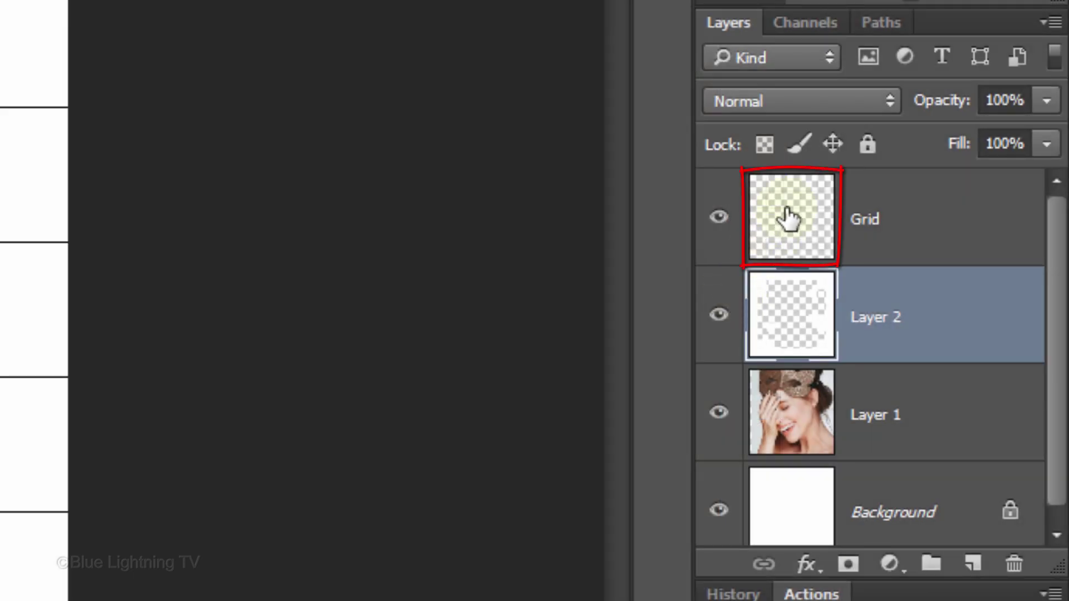
left_click(789, 220)
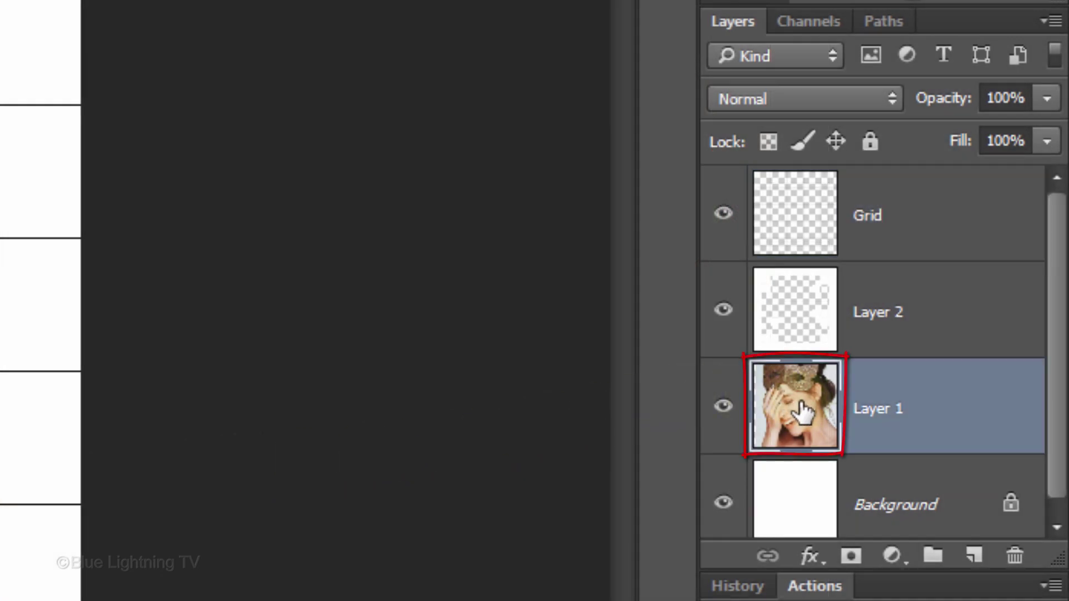
Step: Add a colorized Hue/Saturation adjustment above Layer 1 with hue 175 and saturation 25
left_click(796, 407)
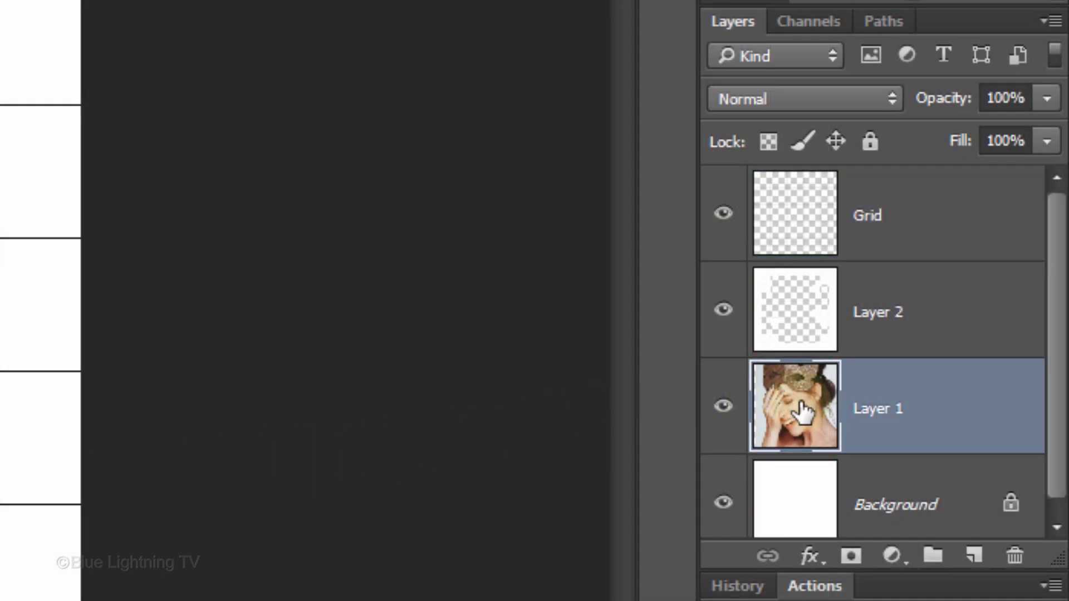
left_click(893, 556)
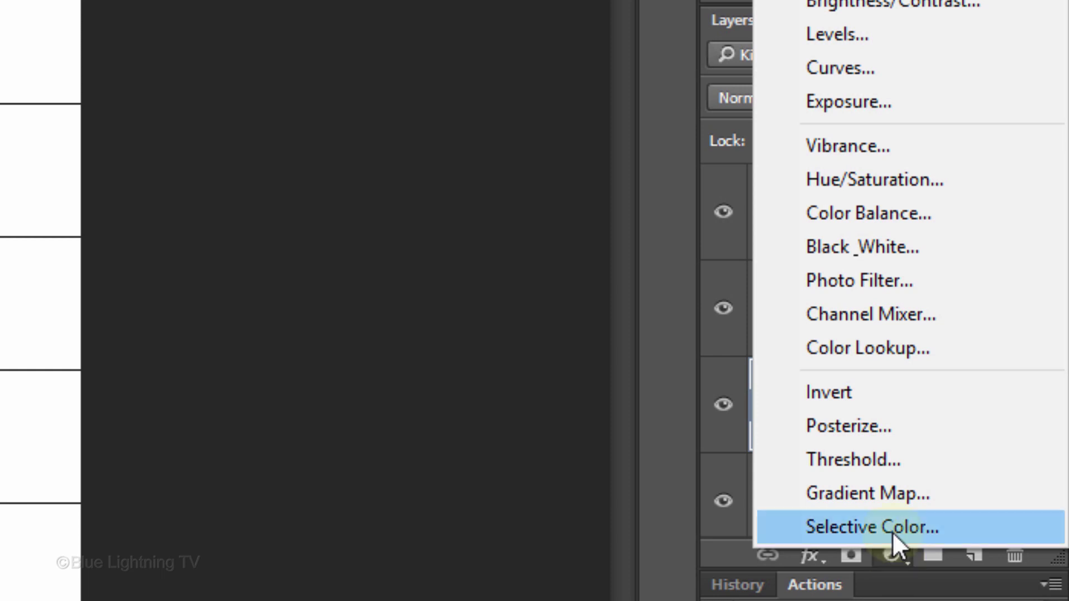
left_click(875, 183)
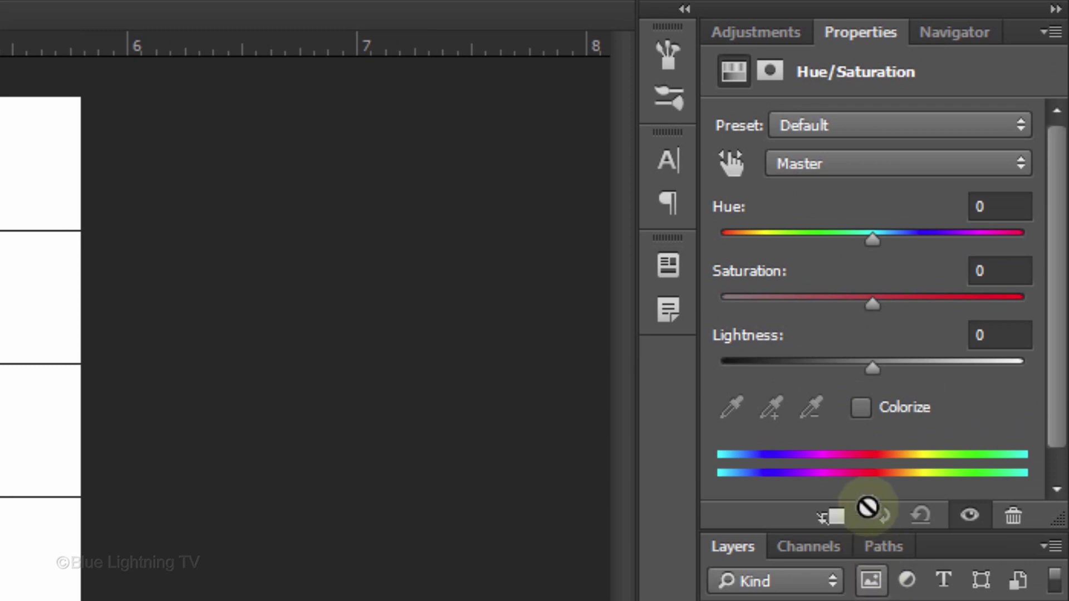
left_click(860, 406)
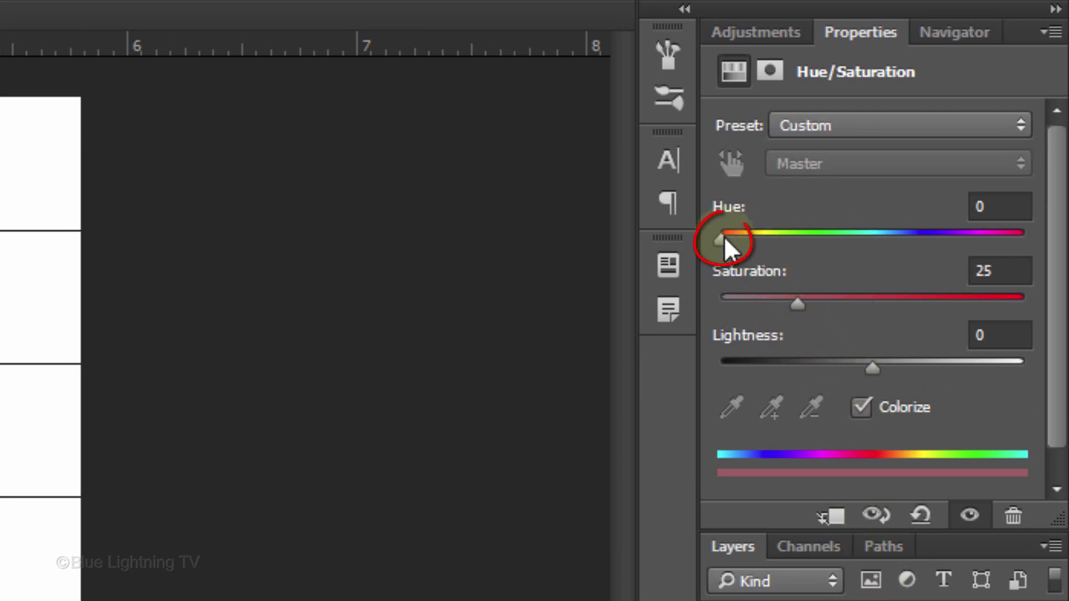
left_click_drag(724, 242, 908, 237)
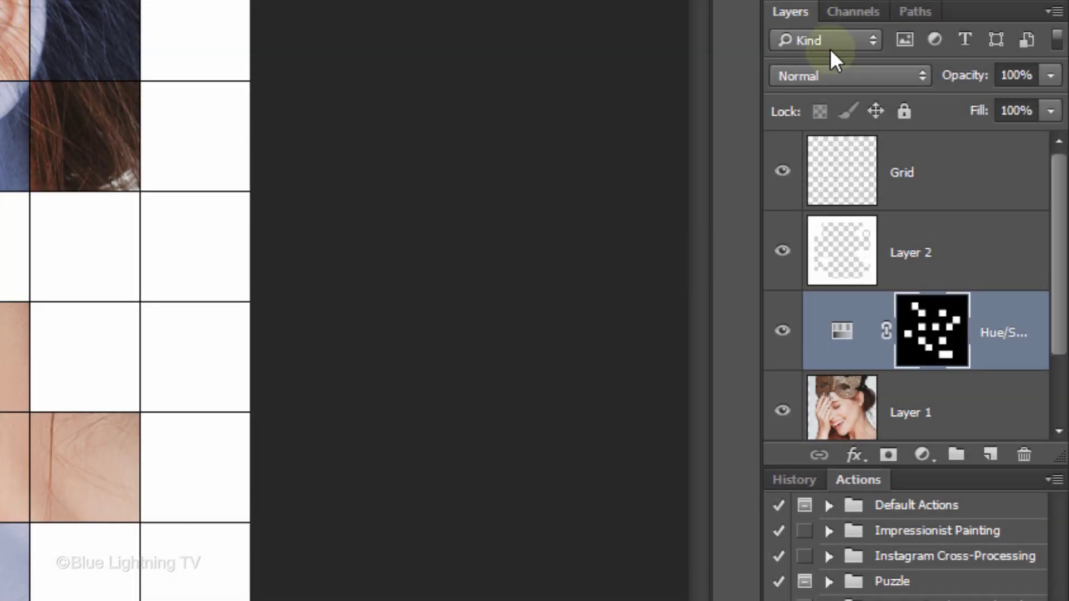
Step: Set the Hue/Saturation layer's blend mode to Color, turning its squares pale blue
left_click(824, 79)
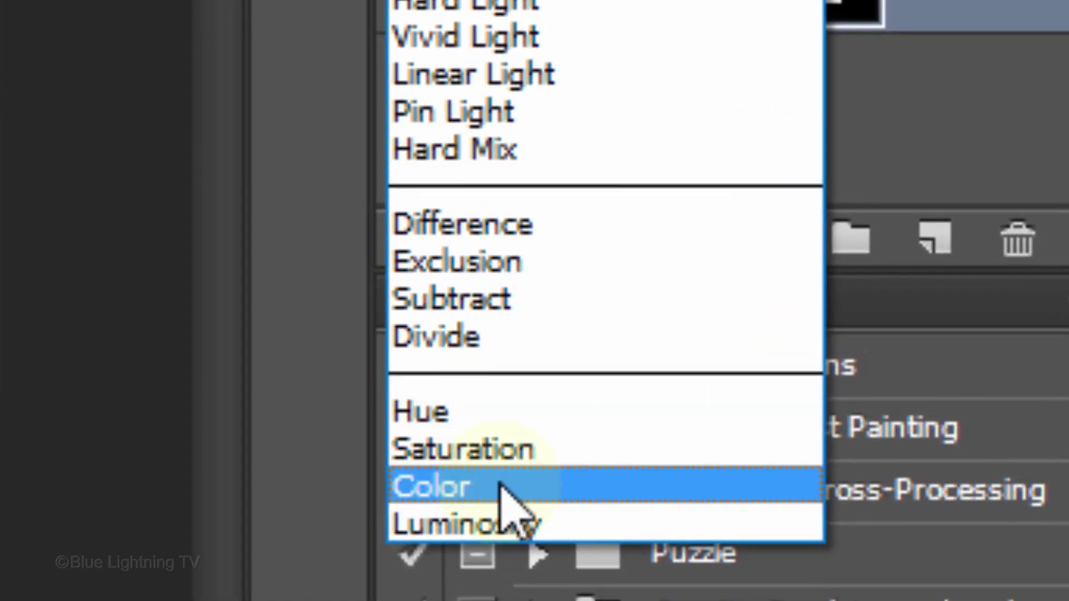
left_click(511, 488)
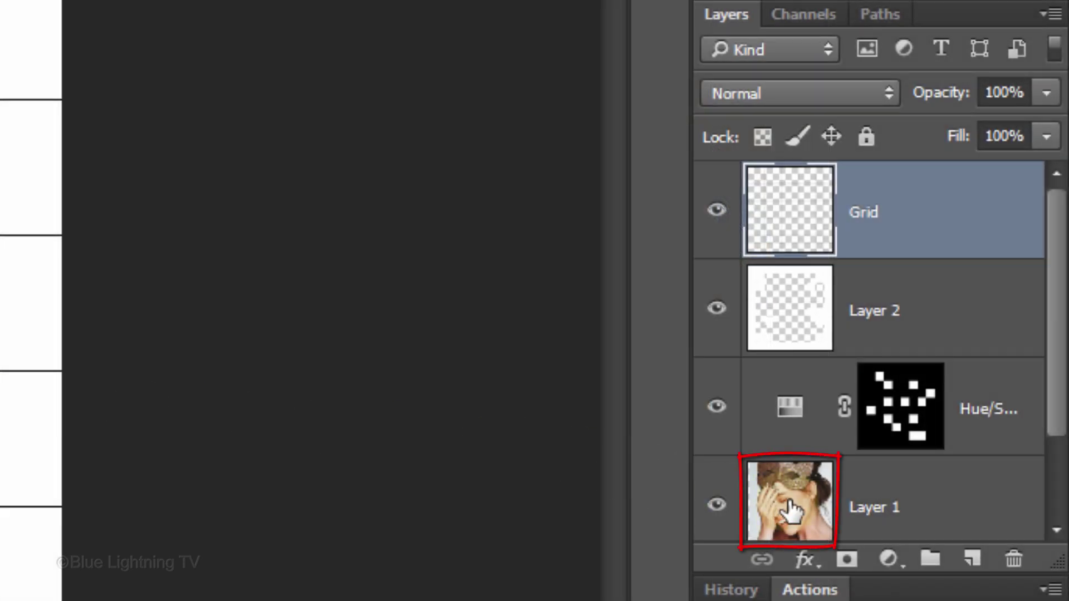
Step: Add another colorized Hue/Saturation layer above Layer 1 with a warmer, pink hue
left_click(792, 508)
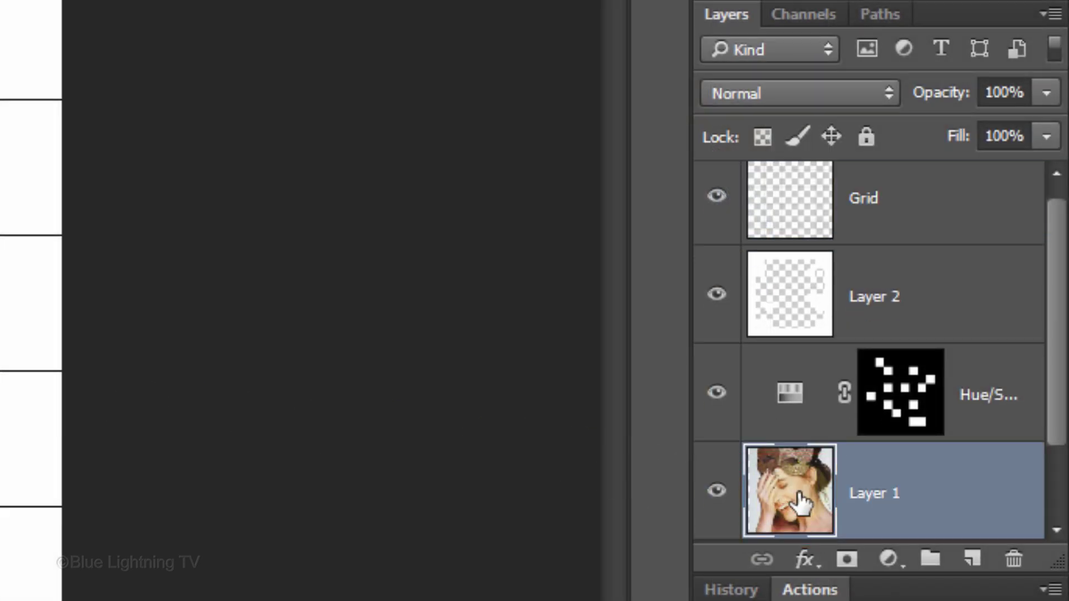
left_click(890, 559)
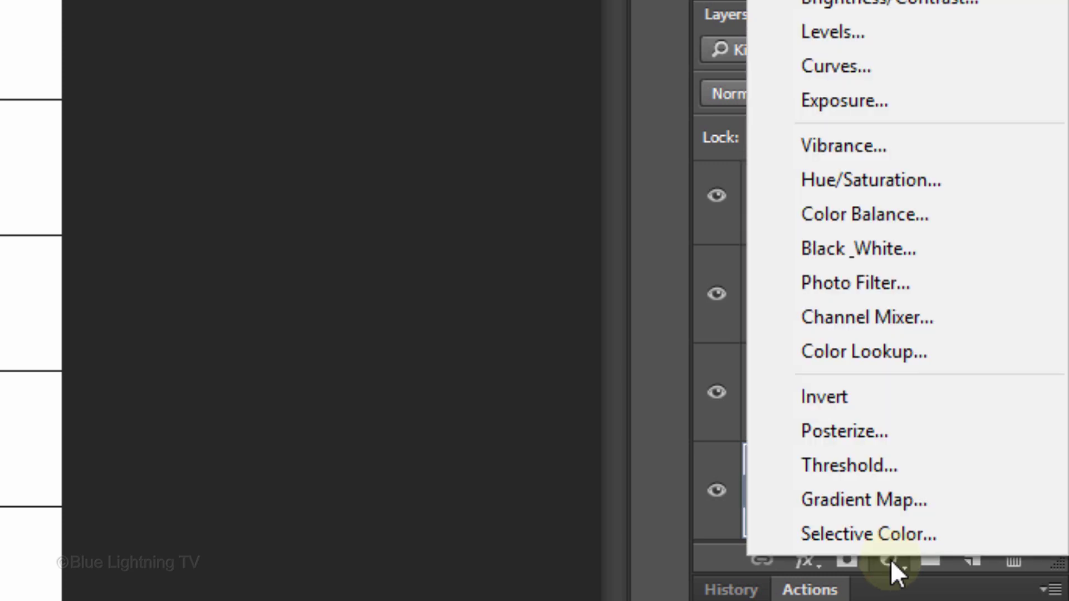
left_click(860, 183)
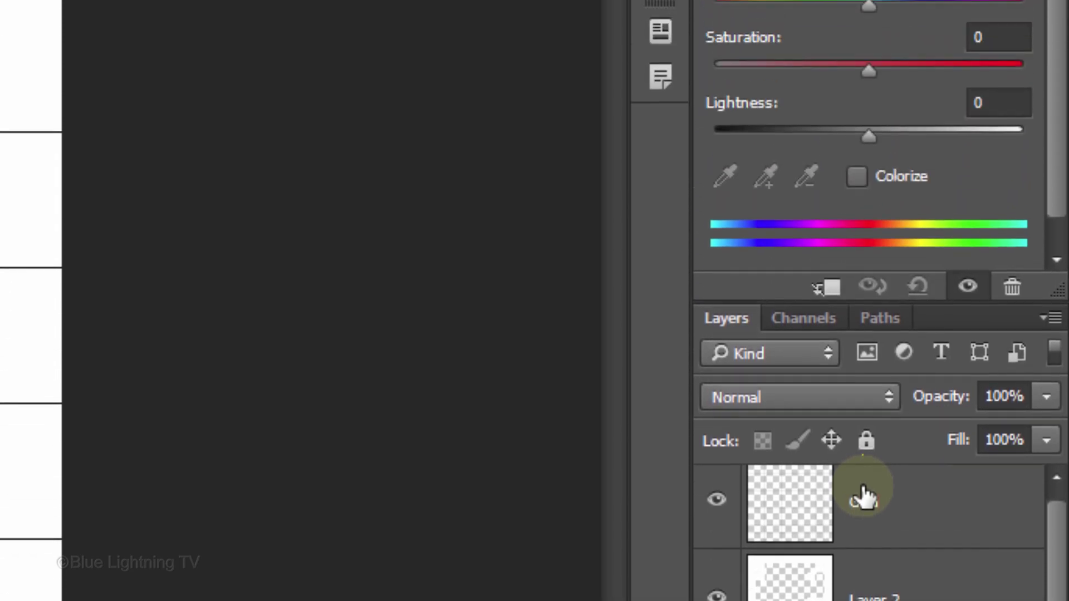
left_click(857, 370)
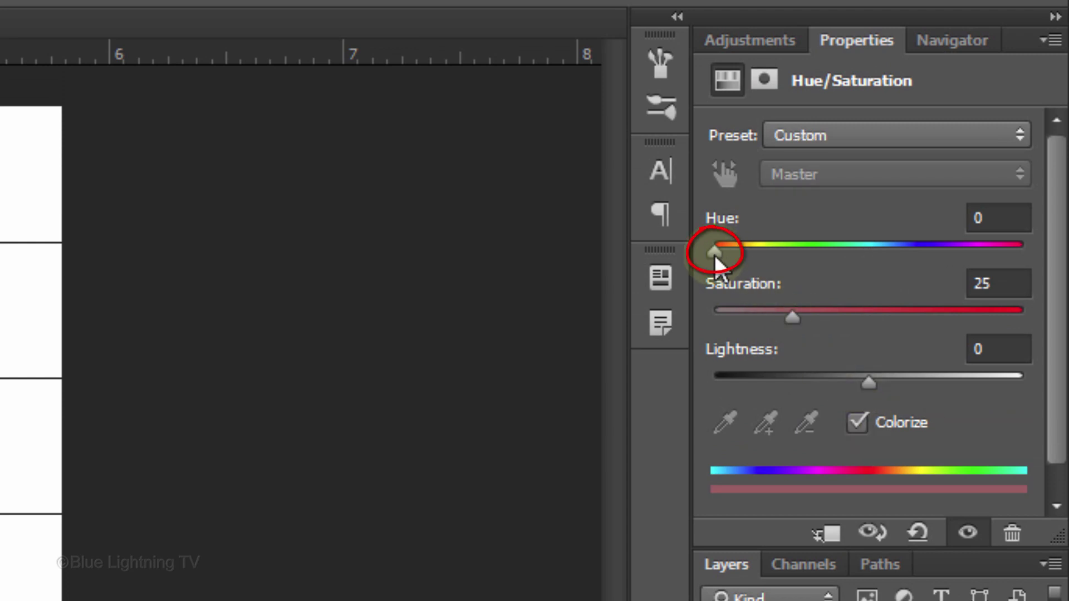
left_click_drag(716, 250, 793, 250)
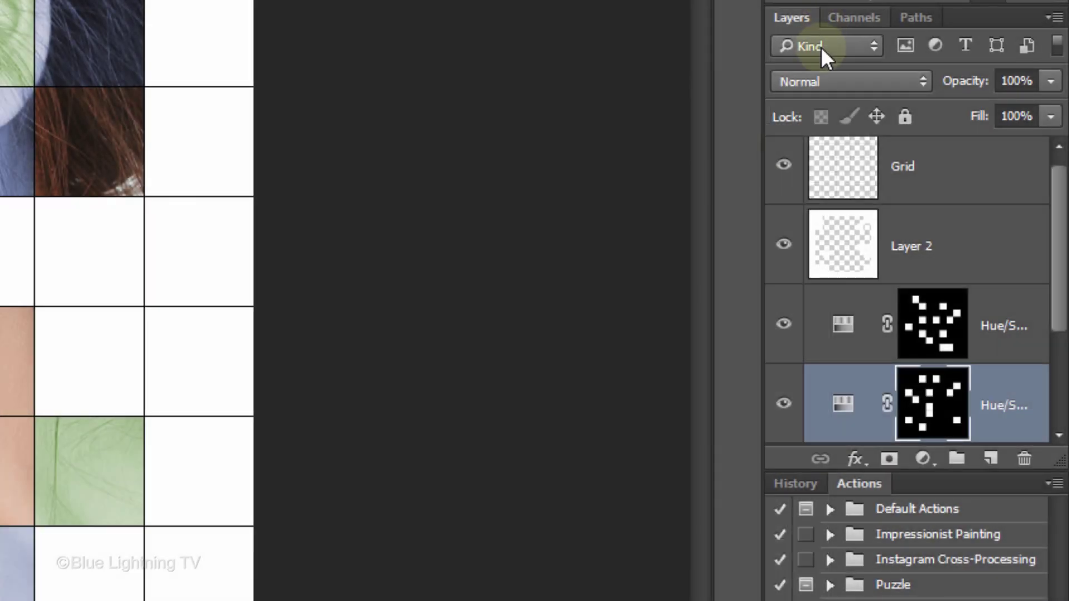
left_click(847, 81)
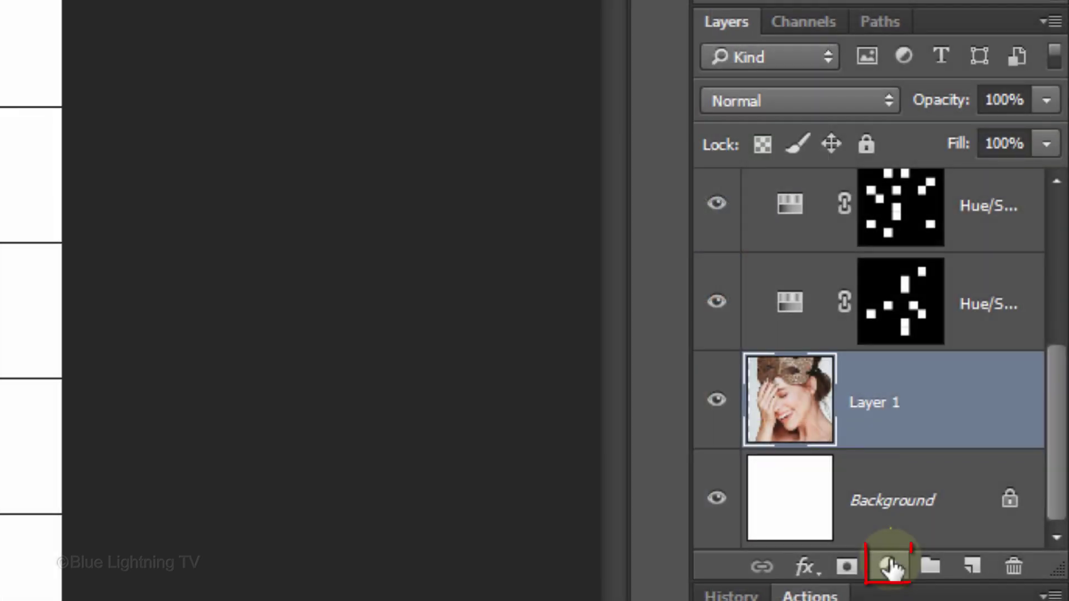
Step: Add a Black & White adjustment layer to gray out its masked squares
left_click(890, 568)
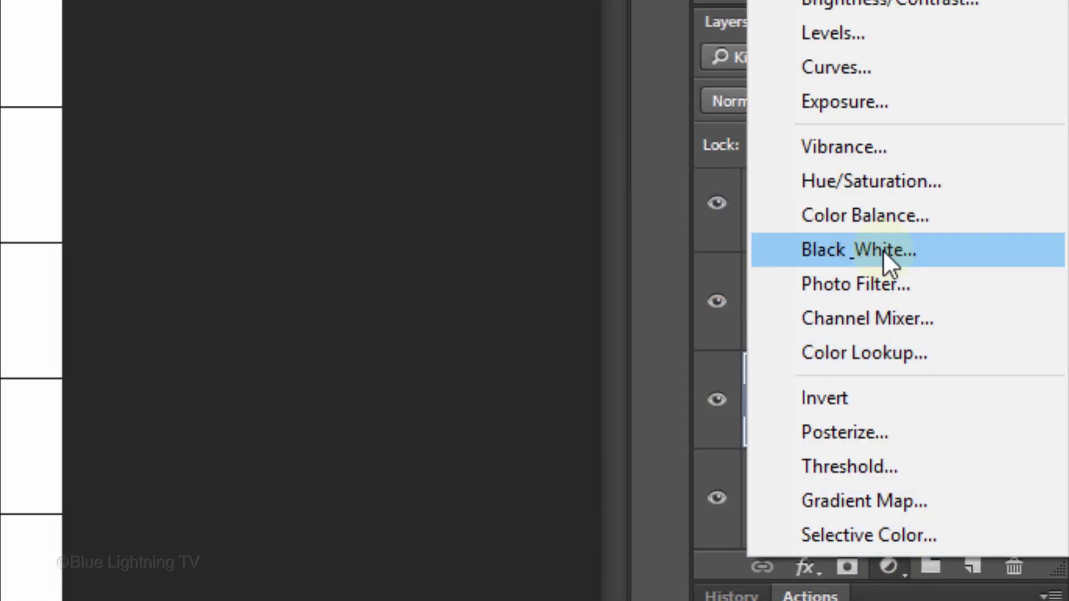
left_click(882, 249)
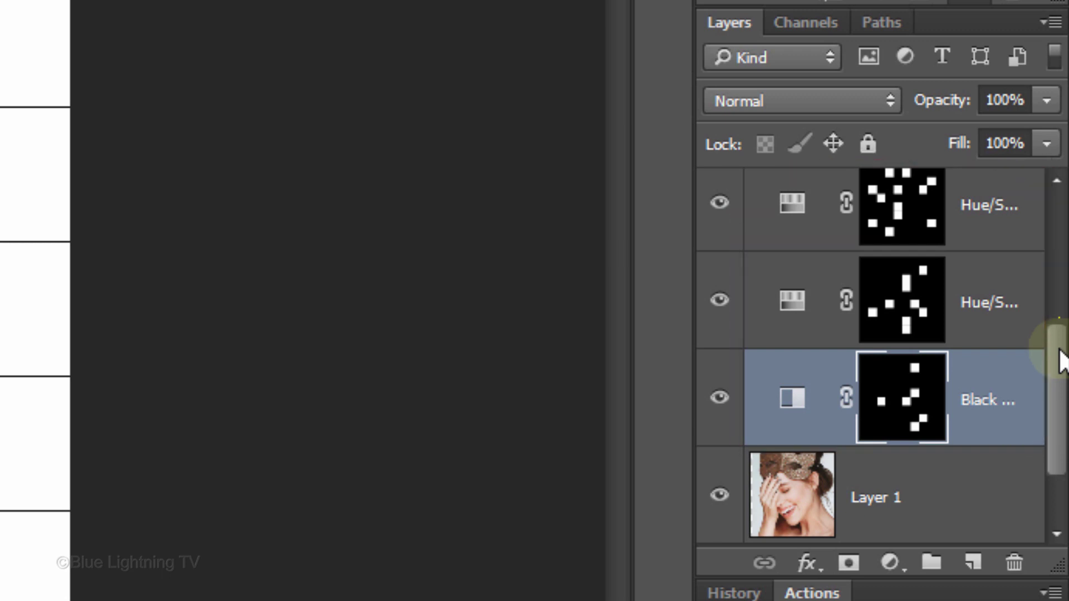
Step: Select all four adjustment layers together and group them with Ctrl+G
left_click_drag(1060, 355, 1061, 301)
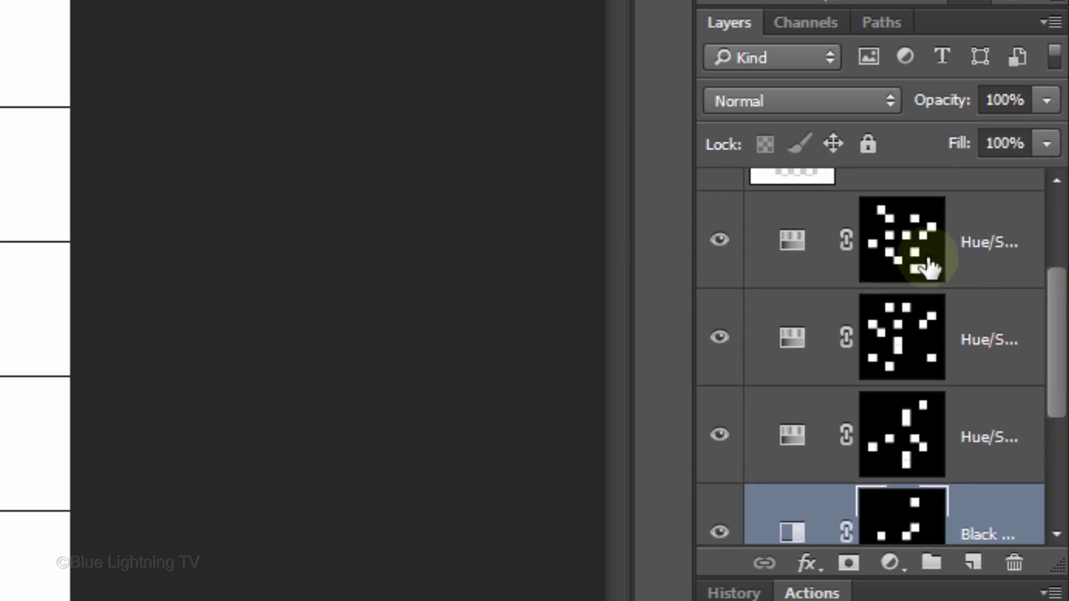
left_click(800, 248, "shift")
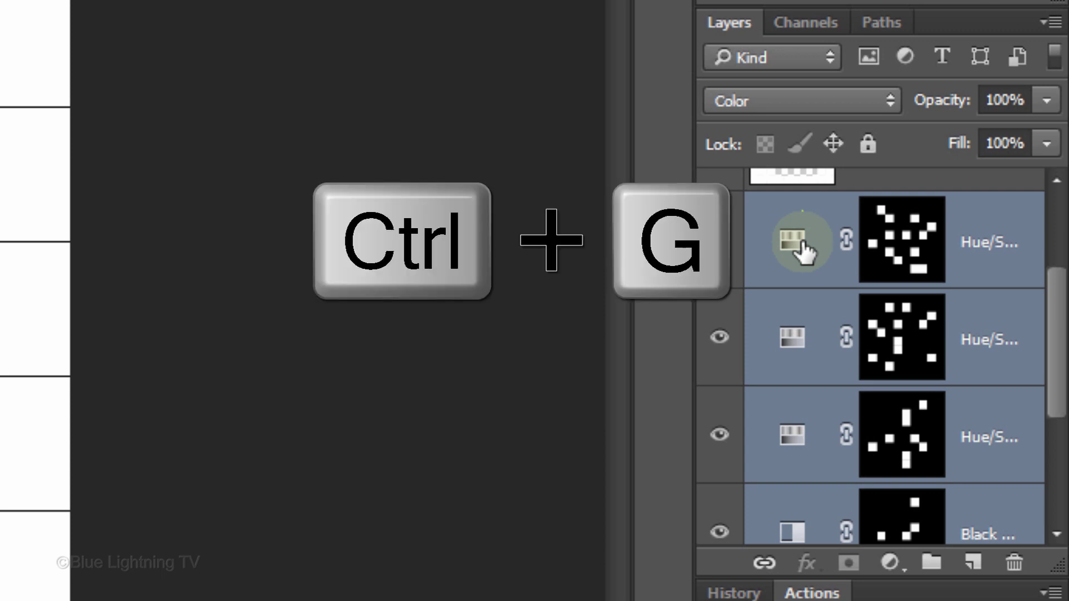
key("ctrl+g")
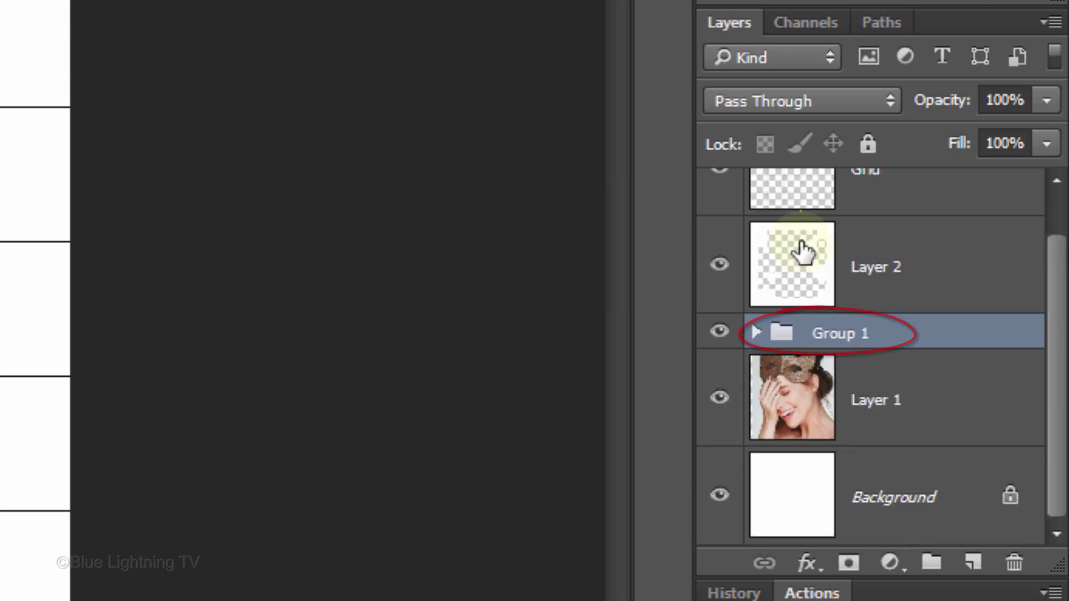
Step: Lock the Grid layer's transparent pixels and bring up Fill for its lines
left_click_drag(1056, 276, 1050, 167)
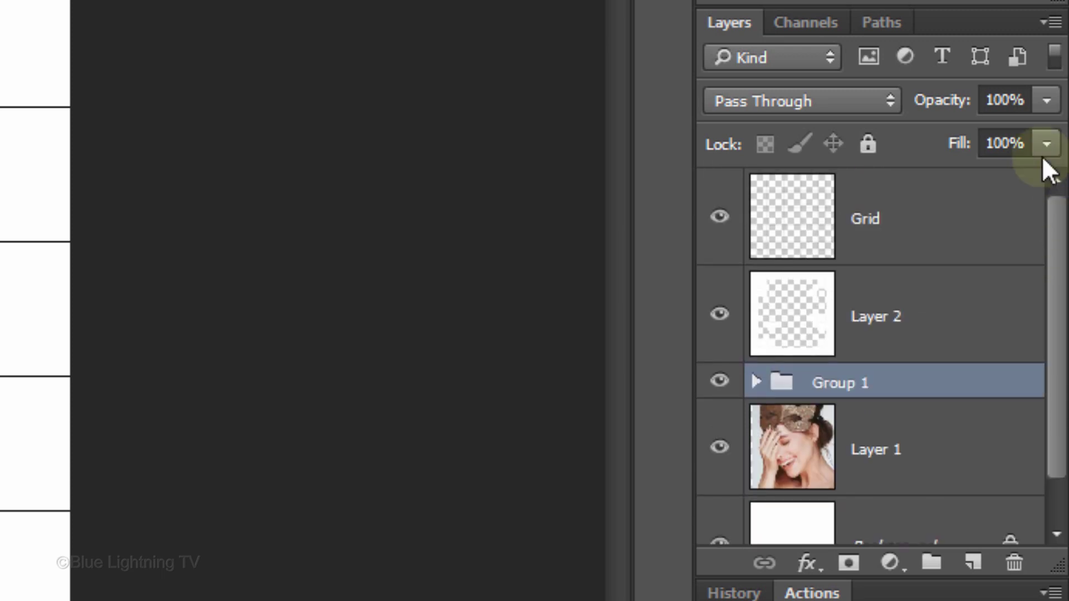
left_click(795, 220)
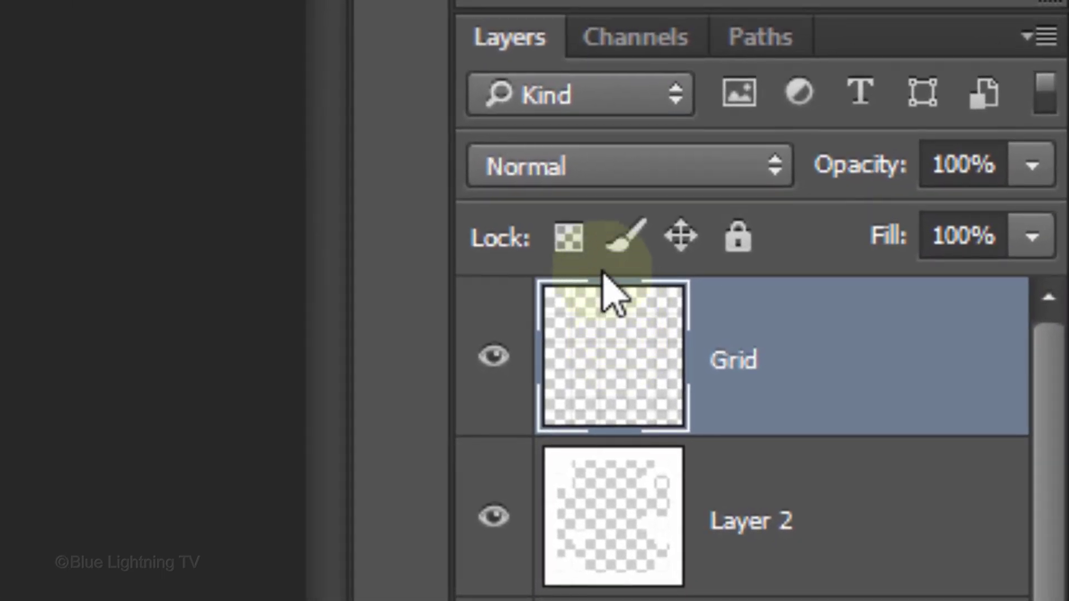
left_click(571, 237)
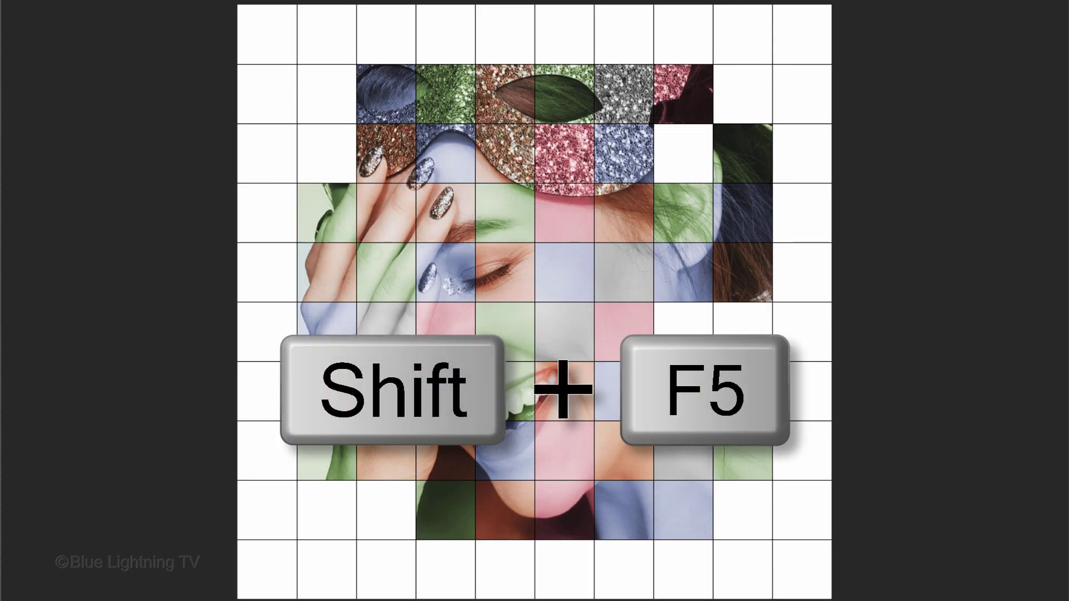
key("shift+F5")
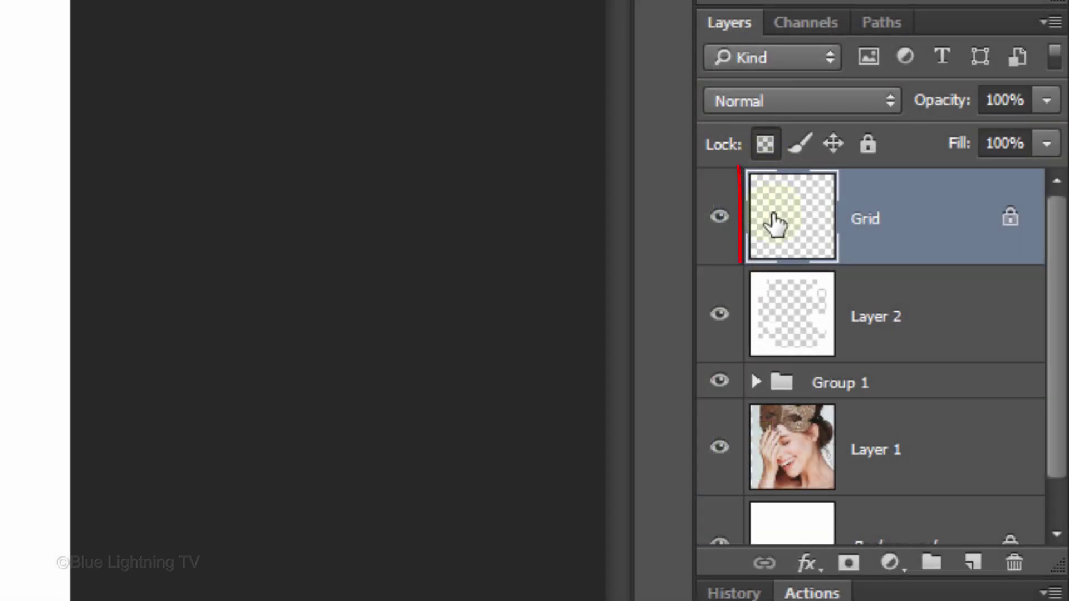
Step: Give the Grid layer a 1 px white Outside stroke, then select Layer 1
double_click(775, 223)
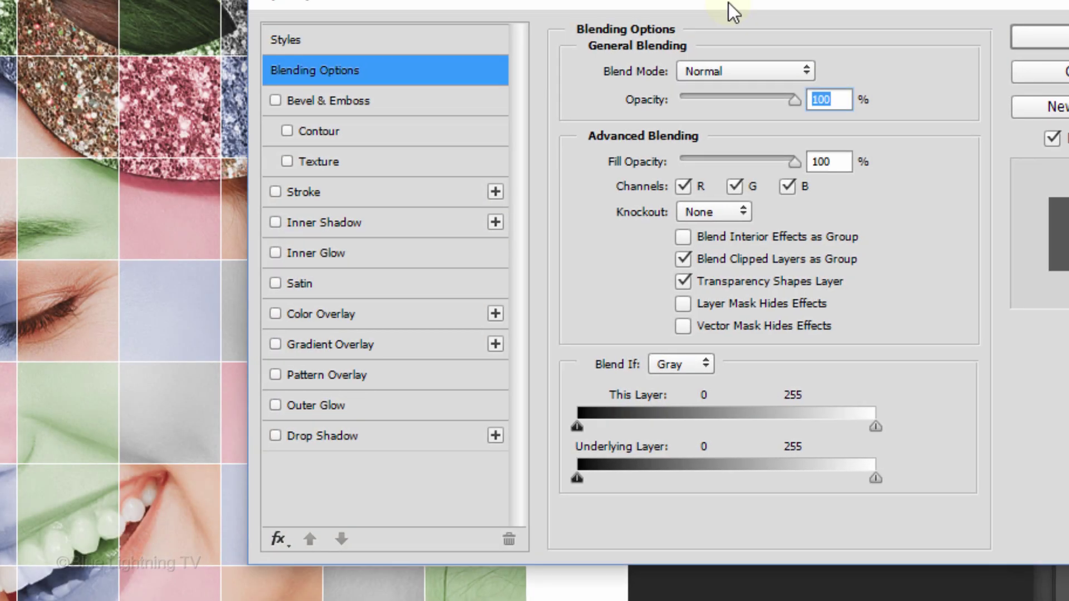
left_click_drag(728, 3, 634, 29)
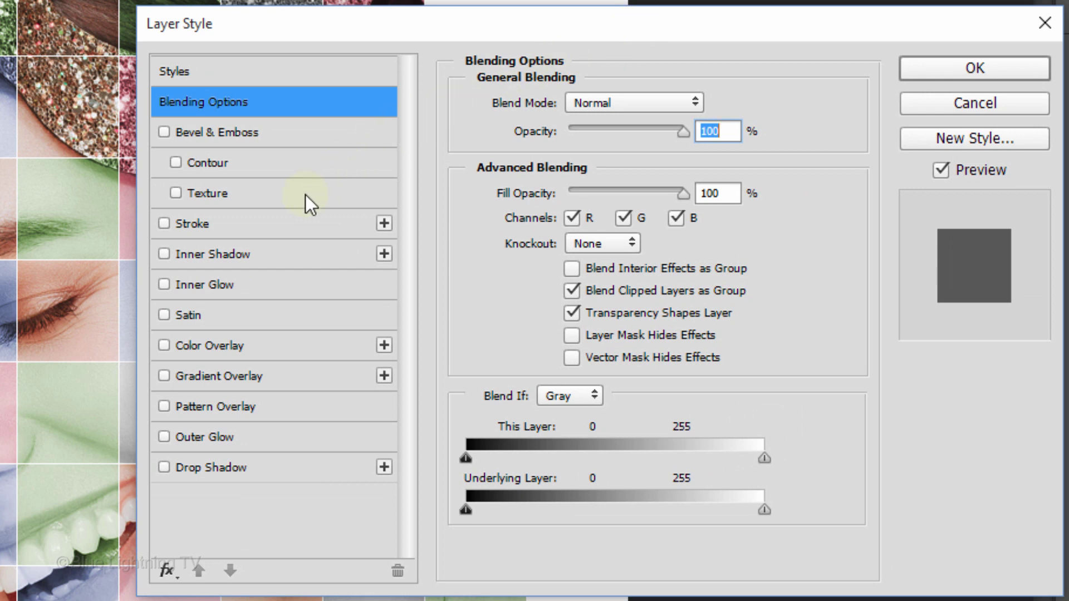
left_click(249, 222)
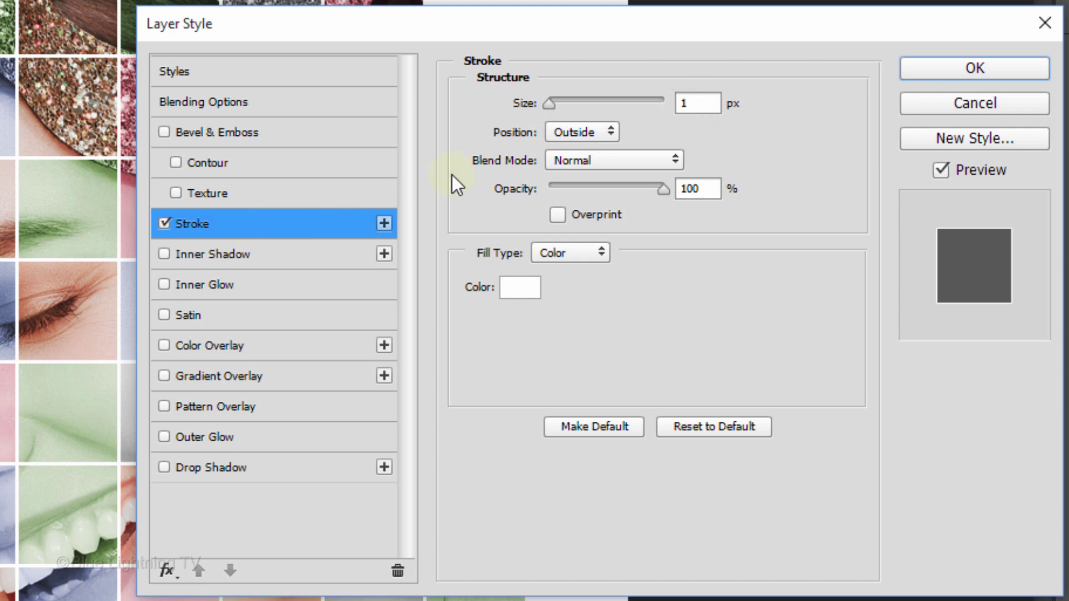
left_click(955, 67)
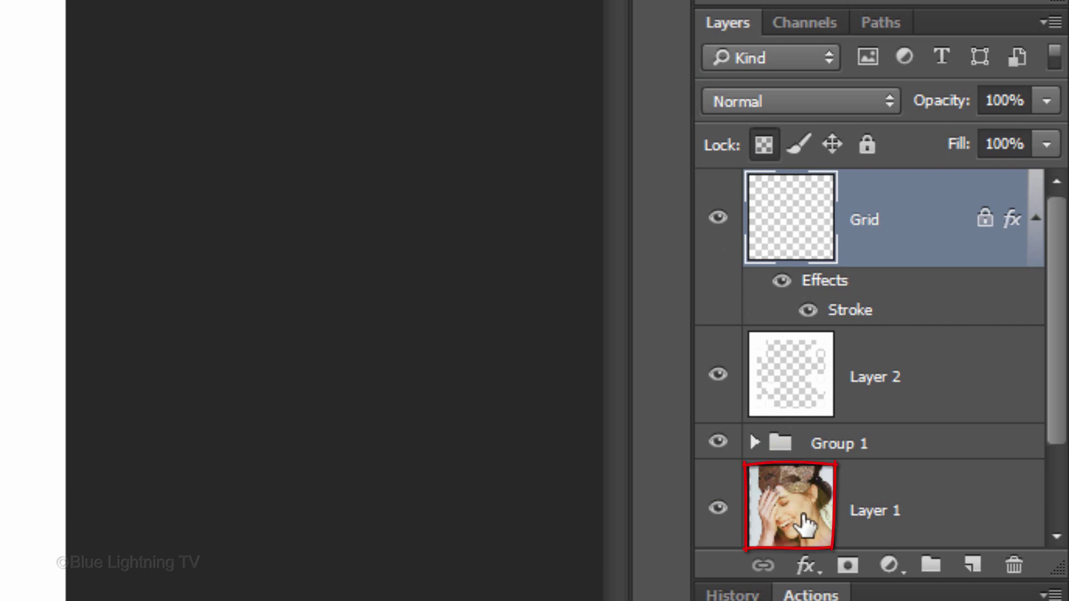
left_click(804, 522)
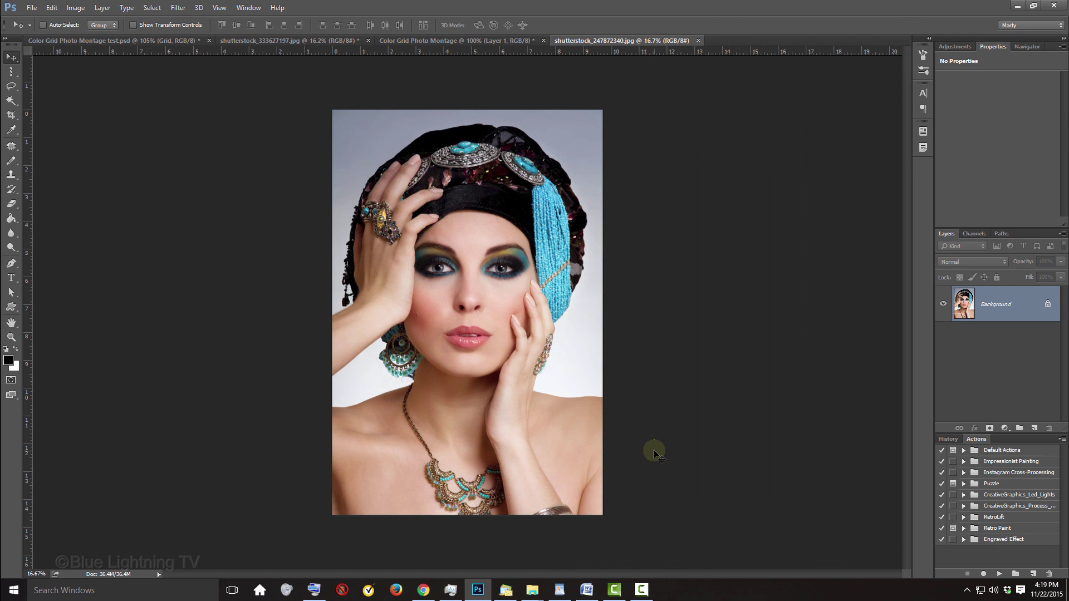
Step: Drag the turban portrait onto the Color Grid Photo Montage canvas for free transform
left_click(457, 41)
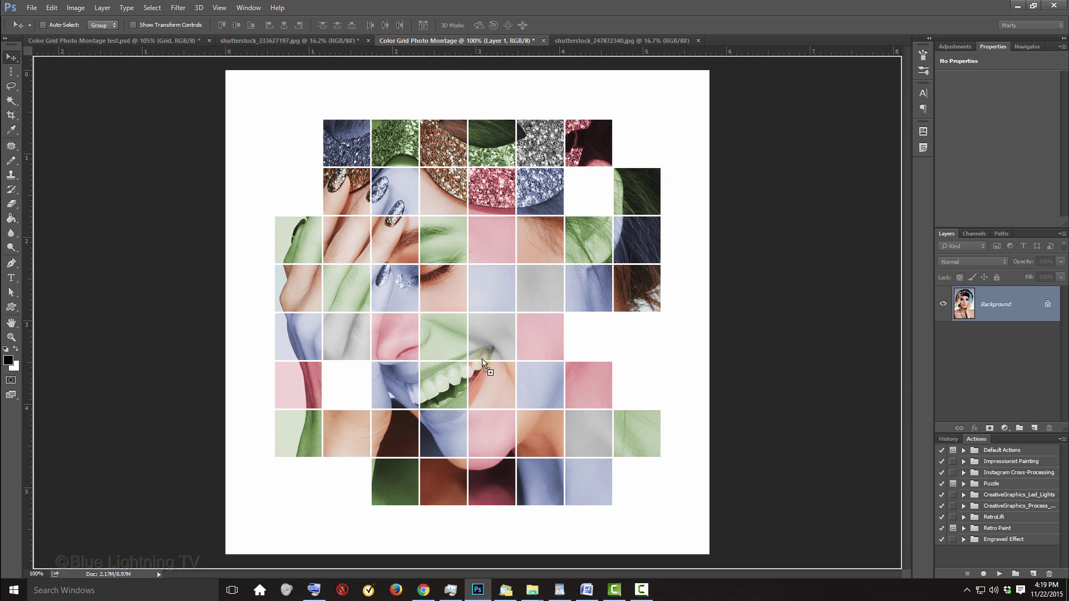
left_click_drag(483, 365, 494, 367)
key("ctrl+t")
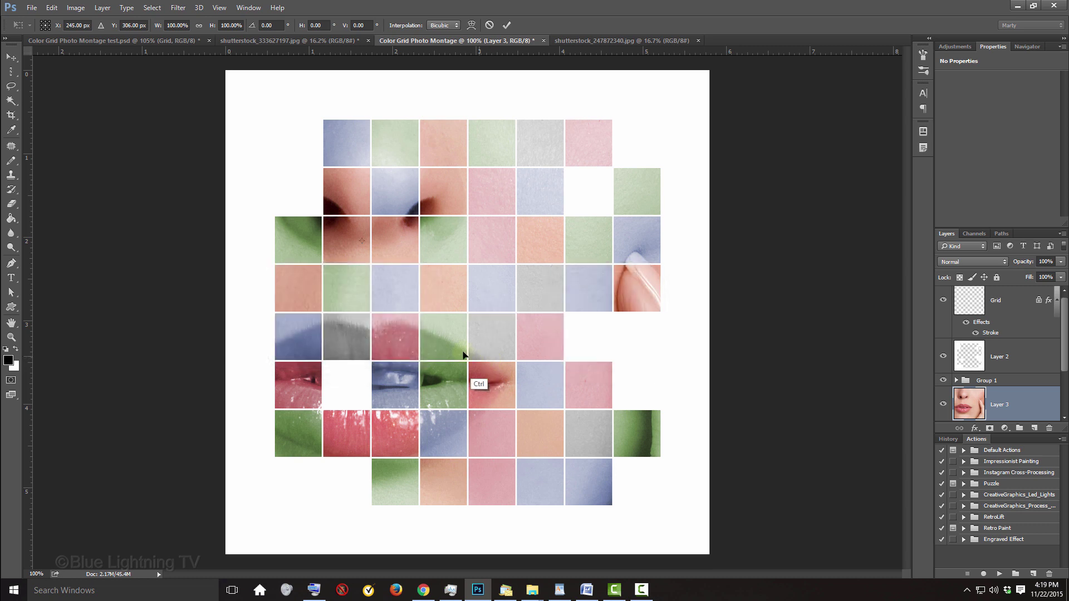
Step: Scale the turban portrait down, shift it lower within the grid, and commit
key("ctrl+0")
mouse_move(596, 95)
left_mouse_down()
mouse_move(502, 190)
mouse_move(480, 265)
mouse_move(477, 257)
left_mouse_up()
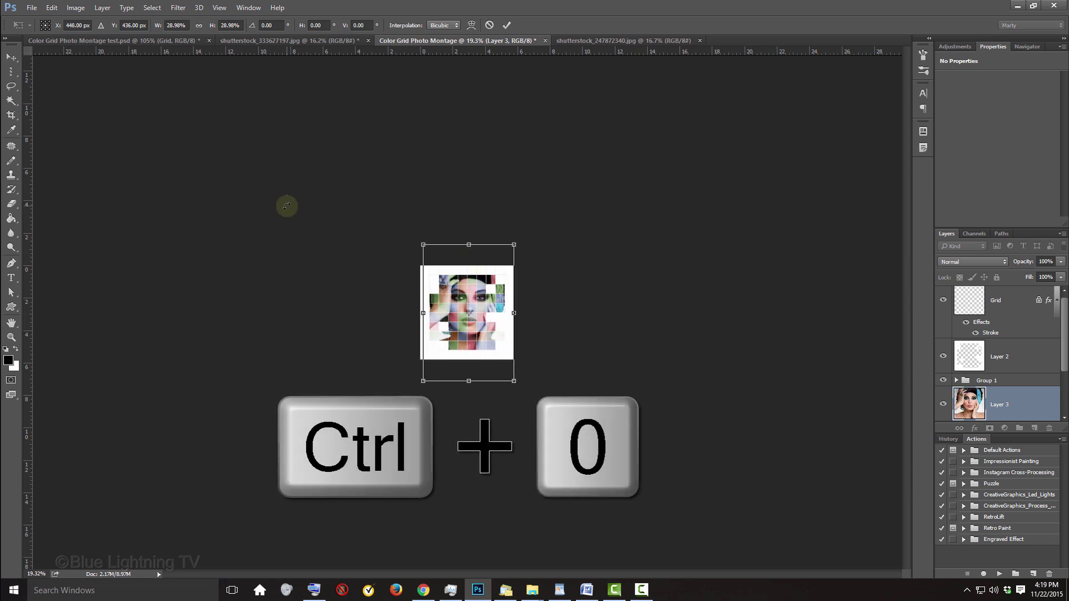
key("ctrl+0")
left_click_drag(644, 68, 677, 38)
left_click_drag(480, 209, 483, 231)
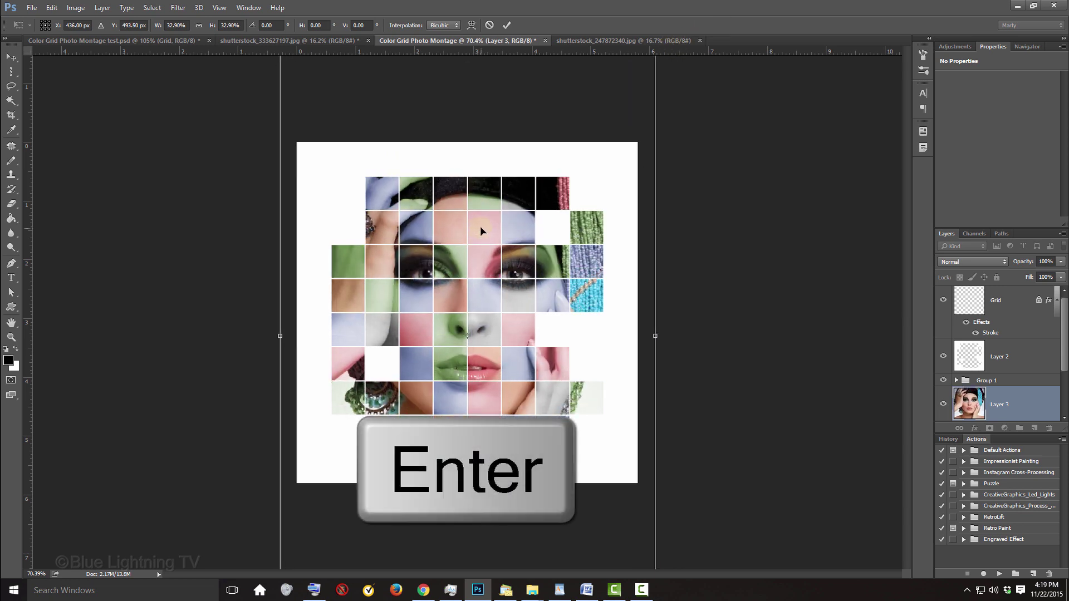
key("Return")
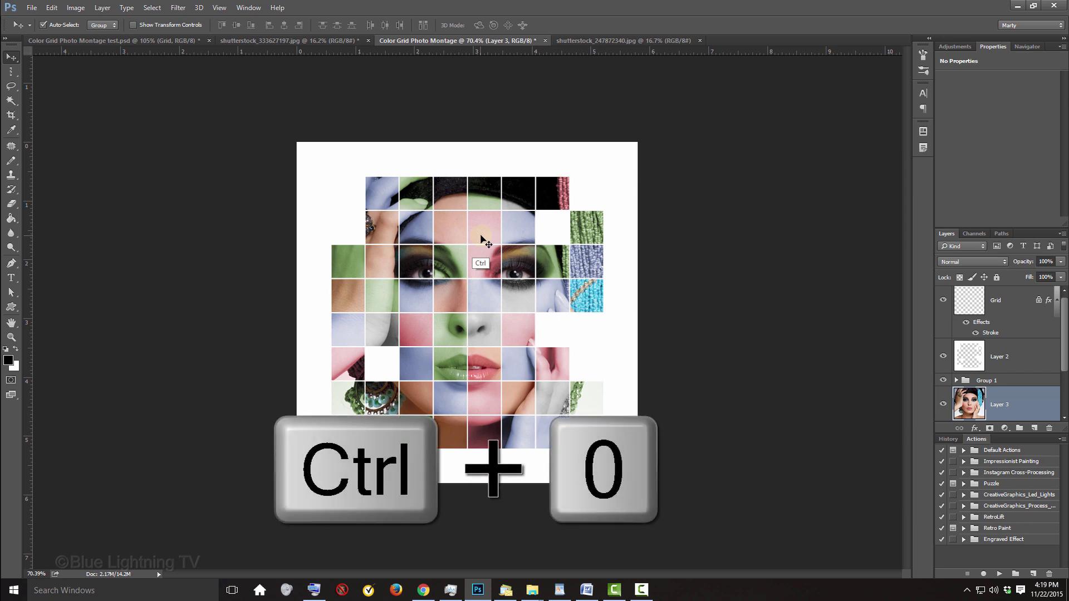
key("ctrl+0")
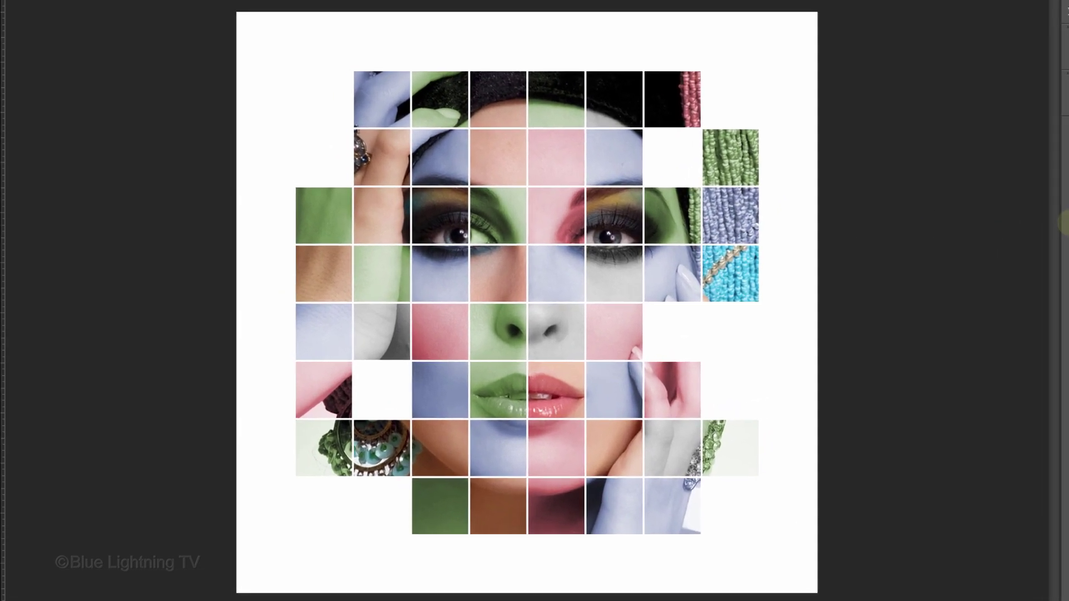